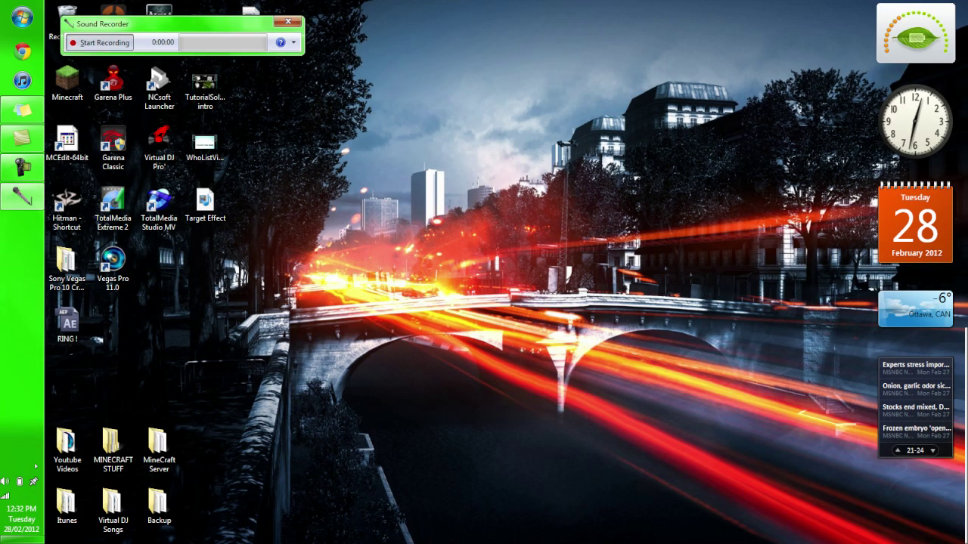
Start a Sound Recorder recording, move it to the bottom-right, and bring up the sticky notes.
{"action": "key", "text": "Return"}
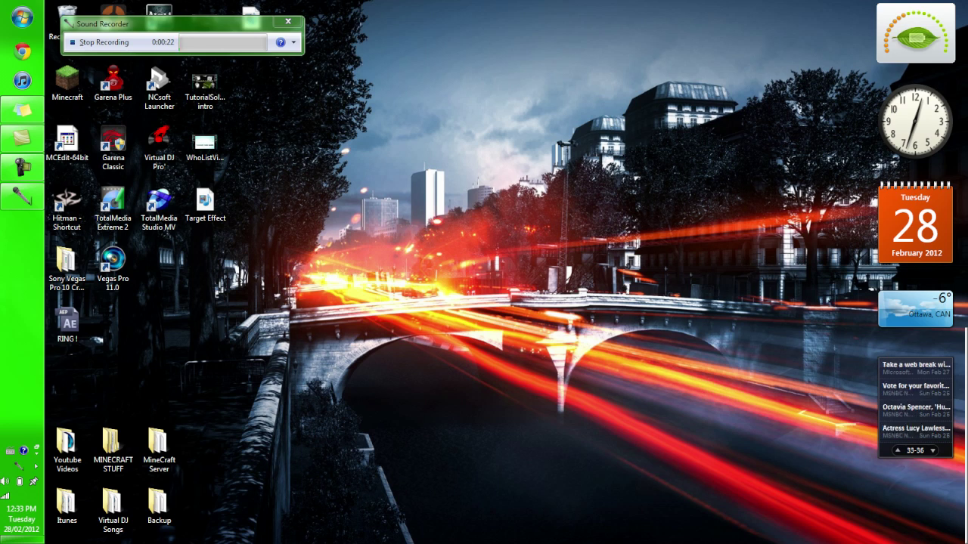
{"action": "left_click_drag", "start_coordinate": [723, 86], "coordinate": [293, 337]}
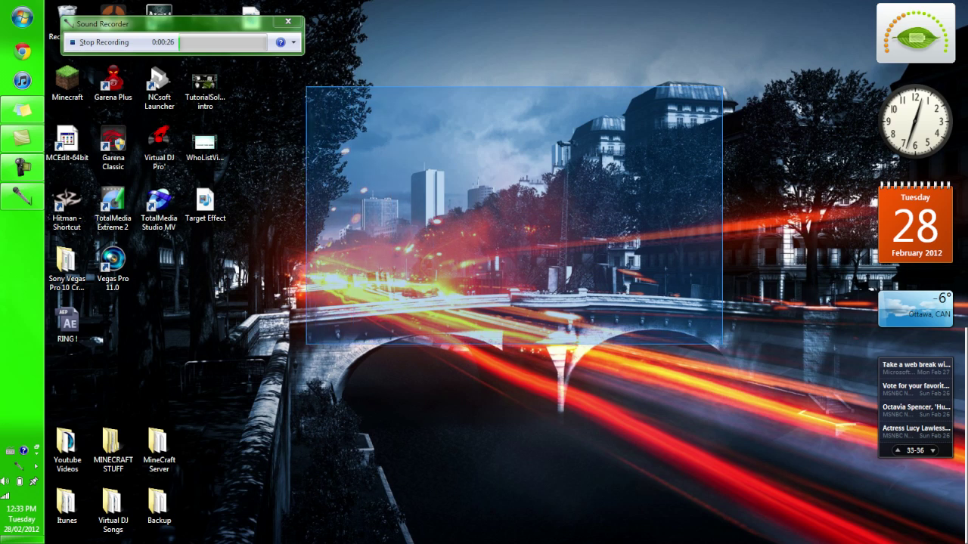
{"action": "left_click_drag", "start_coordinate": [294, 337], "coordinate": [292, 337]}
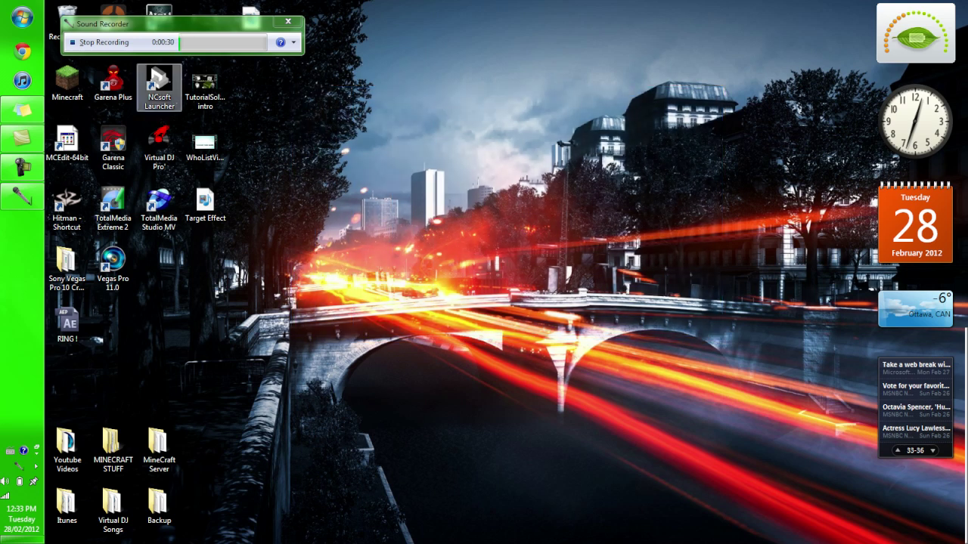
{"action": "left_click_drag", "start_coordinate": [102, 24], "coordinate": [746, 493]}
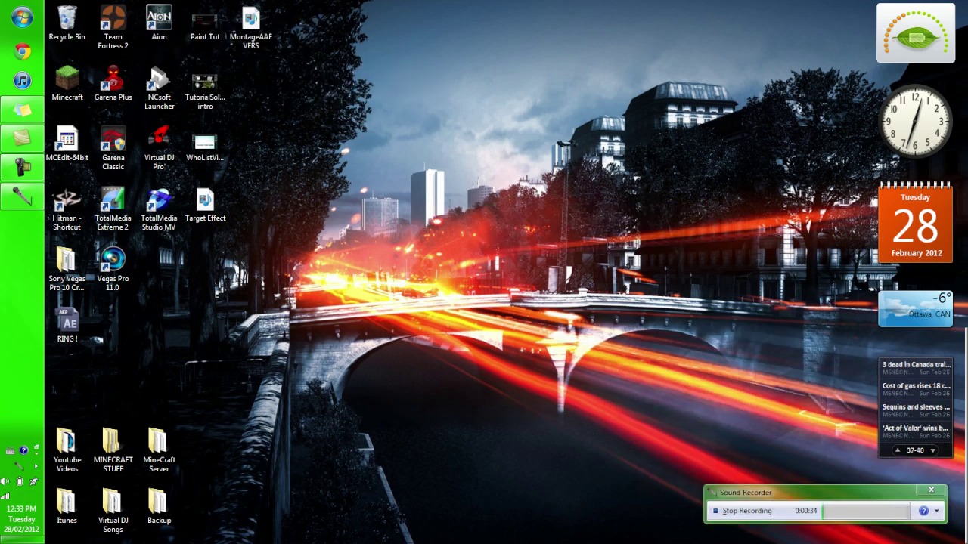
{"action": "mouse_move", "coordinate": [22, 137]}
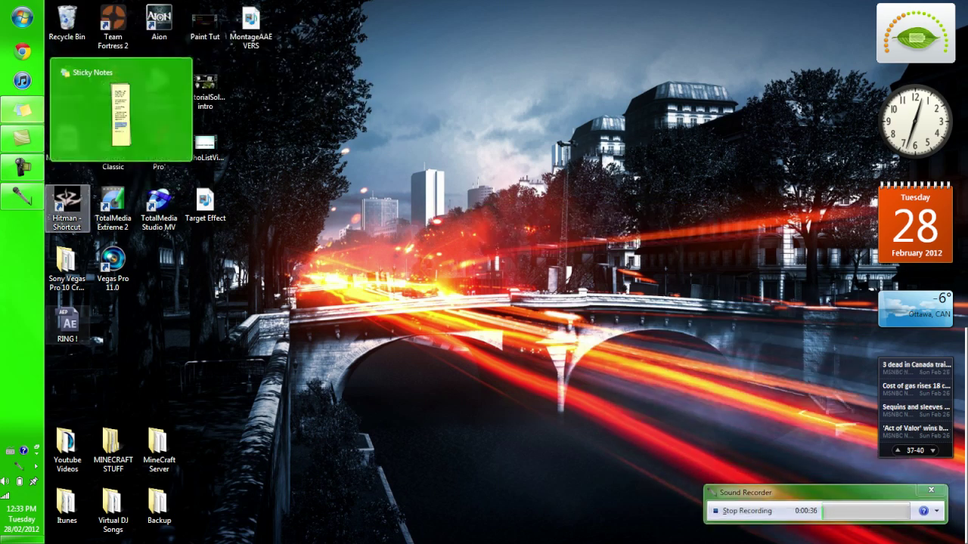
{"action": "left_click", "coordinate": [22, 110]}
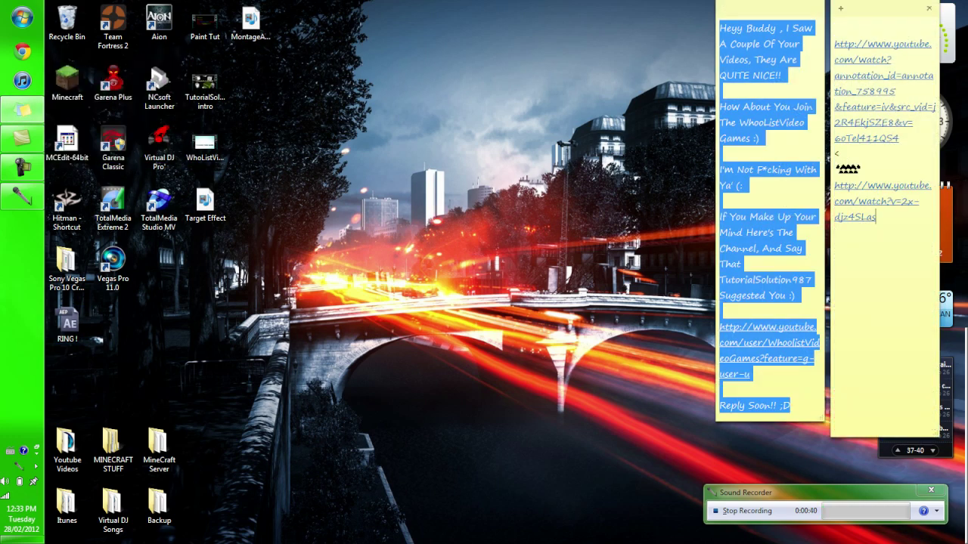
{"action": "key", "text": "alt+Tab"}
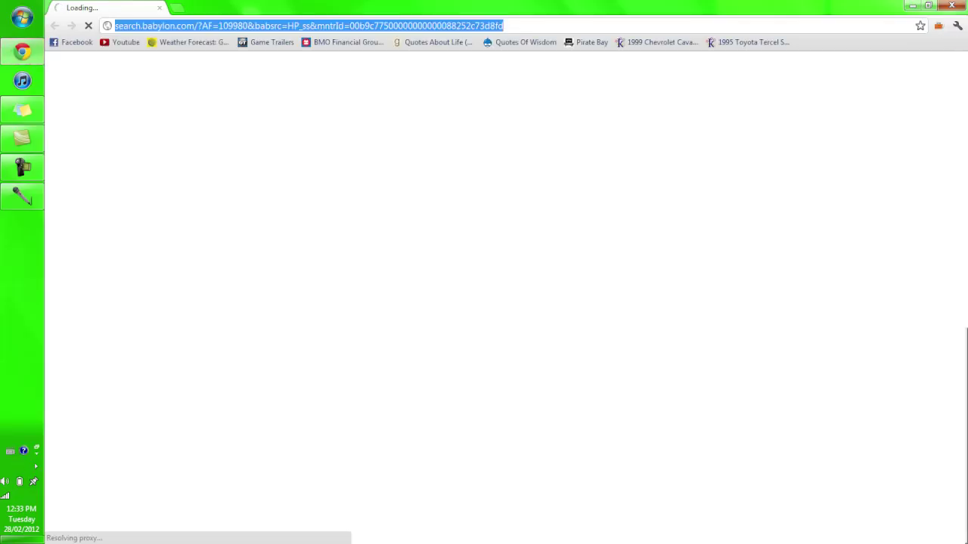
Load Google, search 'CC Sphere', and open the 'Cycore Effects - Plug-ins' result.
{"action": "type", "text": "google.ca"}
{"action": "key", "text": "Return"}
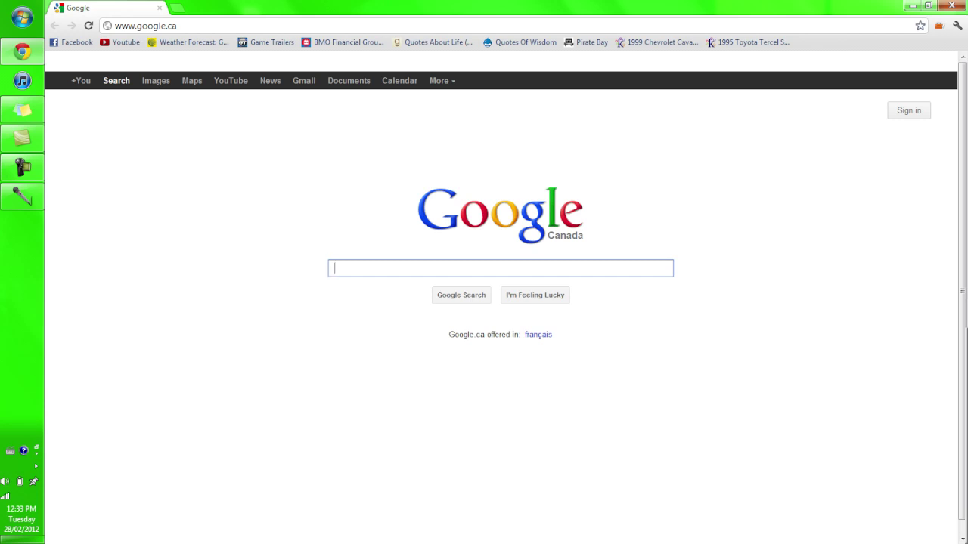
{"action": "type", "text": "CC Sphere"}
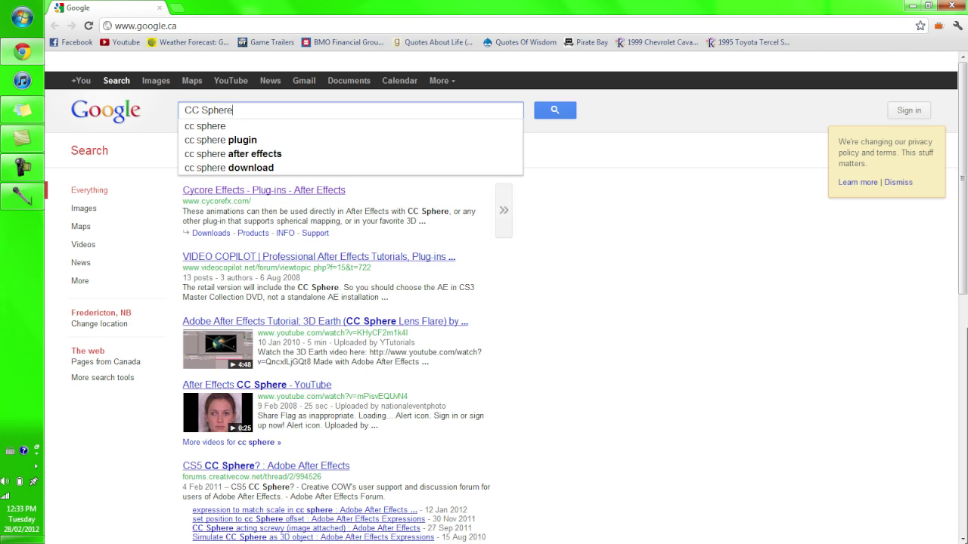
{"action": "left_click", "coordinate": [263, 190]}
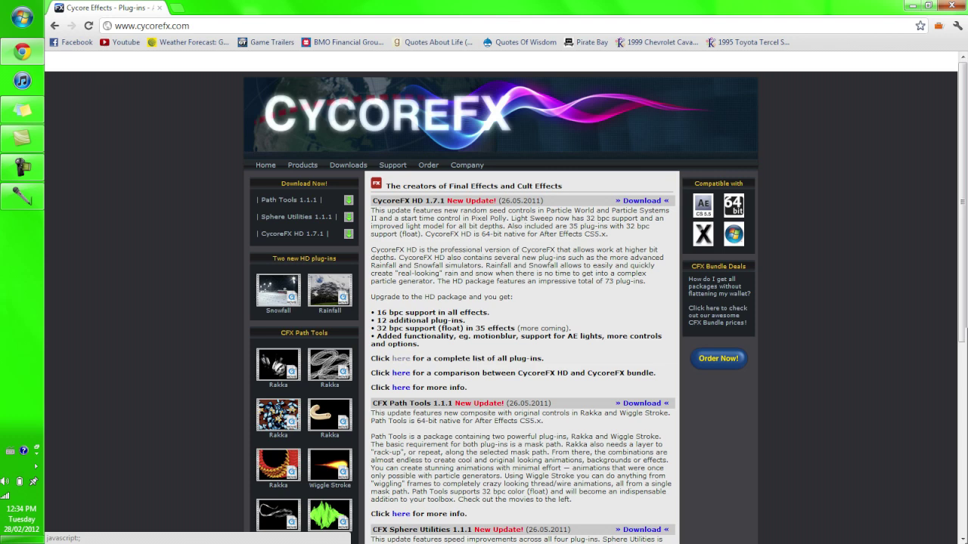
{"action": "left_click", "coordinate": [401, 358]}
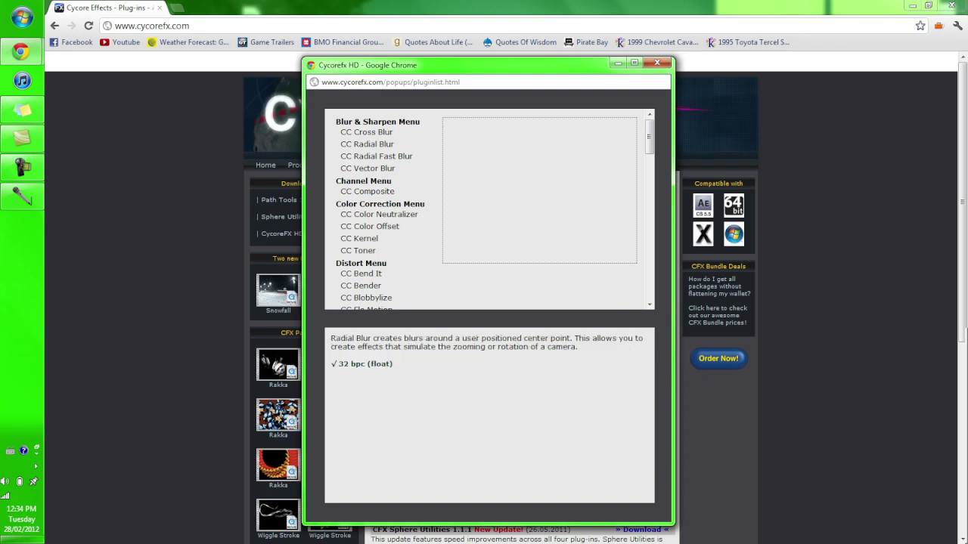
{"action": "scroll", "coordinate": [378, 212], "scroll_direction": "down", "scroll_amount": 5}
{"action": "scroll", "coordinate": [370, 212], "scroll_direction": "down", "scroll_amount": 3}
{"action": "scroll", "coordinate": [370, 212], "scroll_direction": "down", "scroll_amount": 3}
{"action": "scroll", "coordinate": [370, 212], "scroll_direction": "down", "scroll_amount": 2}
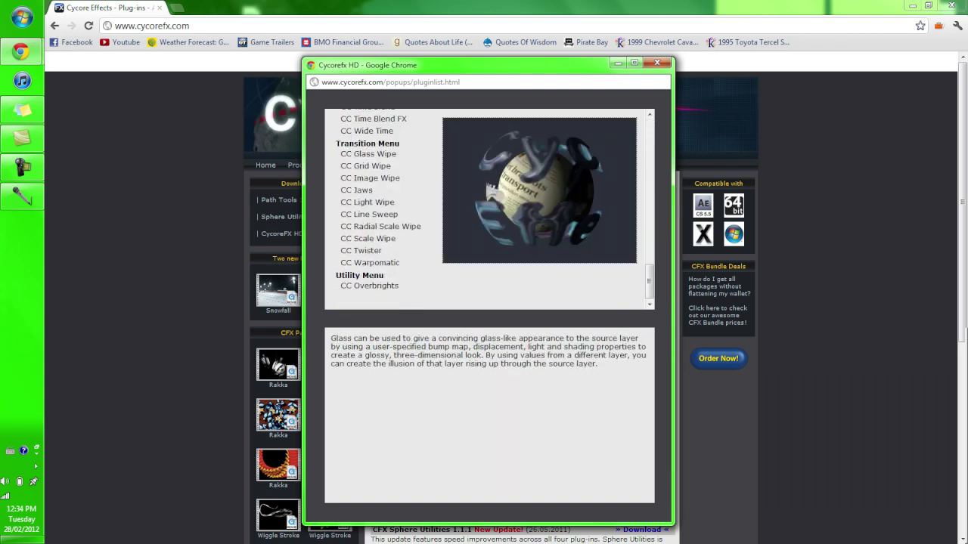
{"action": "scroll", "coordinate": [371, 212], "scroll_direction": "up", "scroll_amount": 2}
{"action": "scroll", "coordinate": [371, 212], "scroll_direction": "up", "scroll_amount": 1}
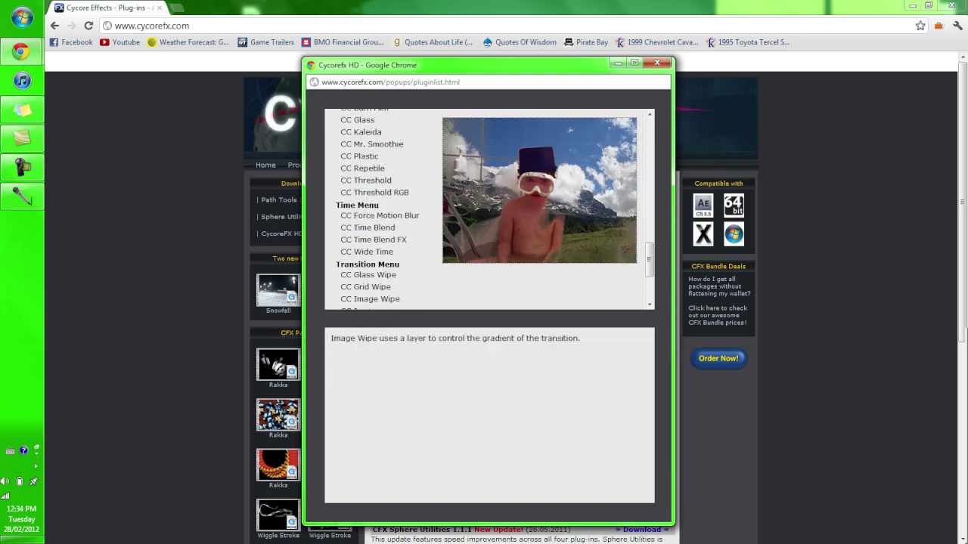
{"action": "scroll", "coordinate": [371, 226], "scroll_direction": "up", "scroll_amount": 2}
{"action": "scroll", "coordinate": [370, 227], "scroll_direction": "up", "scroll_amount": 4}
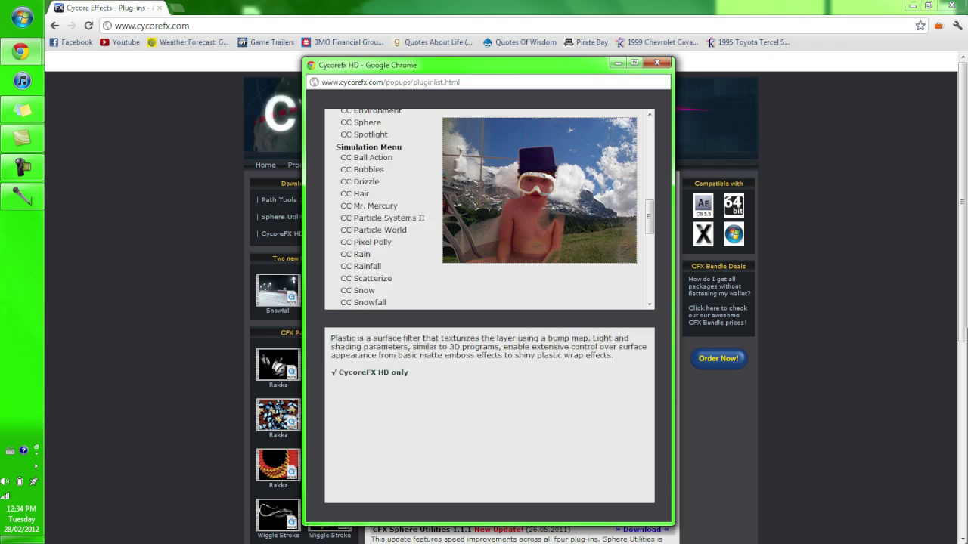
{"action": "scroll", "coordinate": [370, 227], "scroll_direction": "down", "scroll_amount": 2}
{"action": "scroll", "coordinate": [371, 227], "scroll_direction": "down", "scroll_amount": 2}
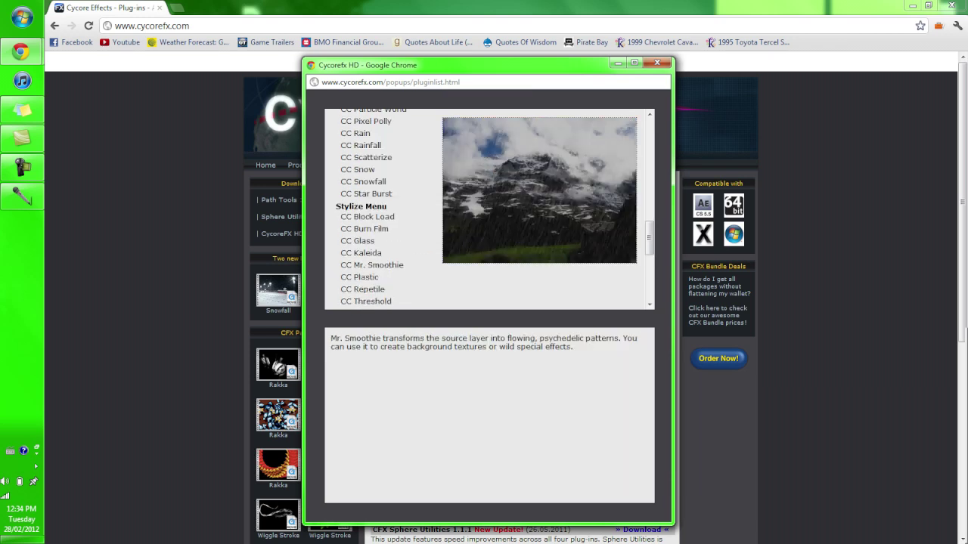
{"action": "scroll", "coordinate": [371, 226], "scroll_direction": "down", "scroll_amount": 4}
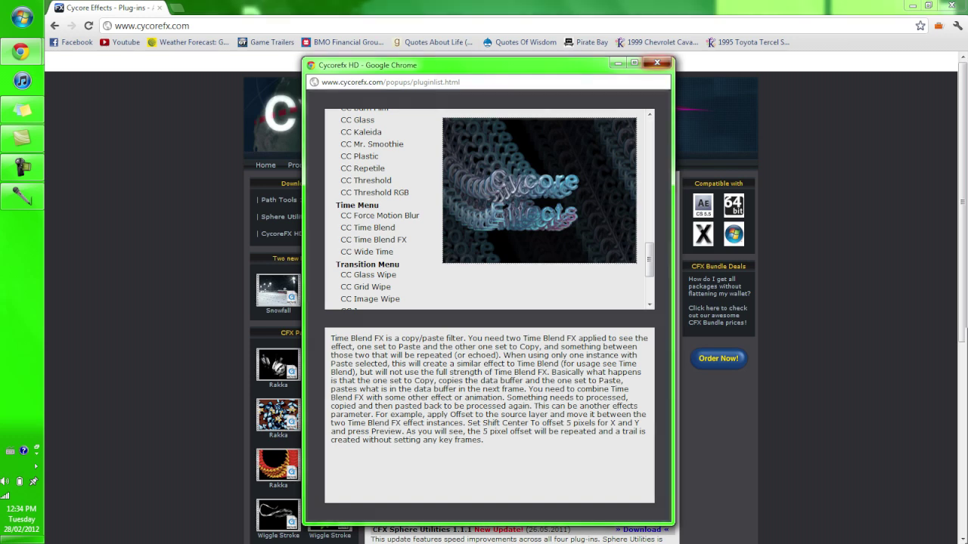
{"action": "left_click", "coordinate": [657, 62]}
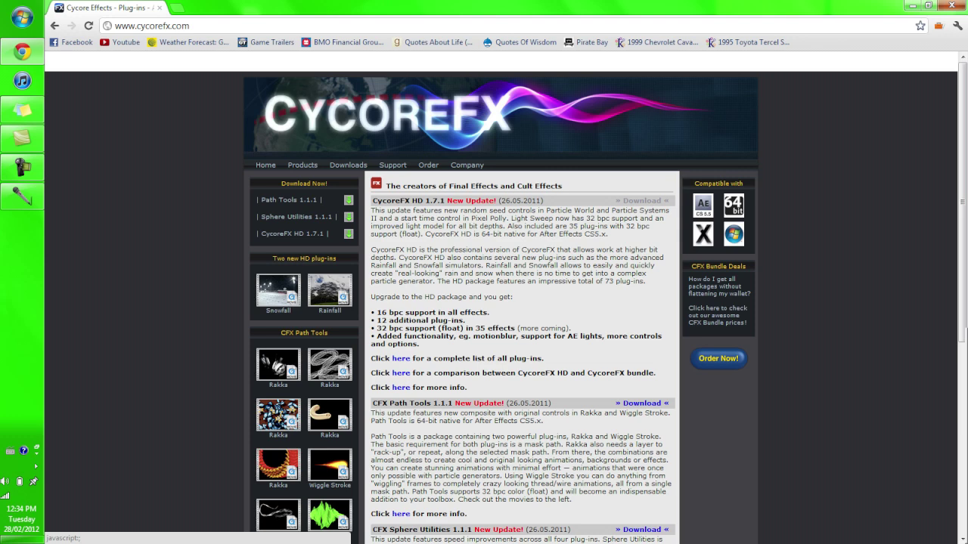
Download the CycoreFX HD Windows 64-bit package for CS5.5 and open the zip.
{"action": "left_click", "coordinate": [641, 201]}
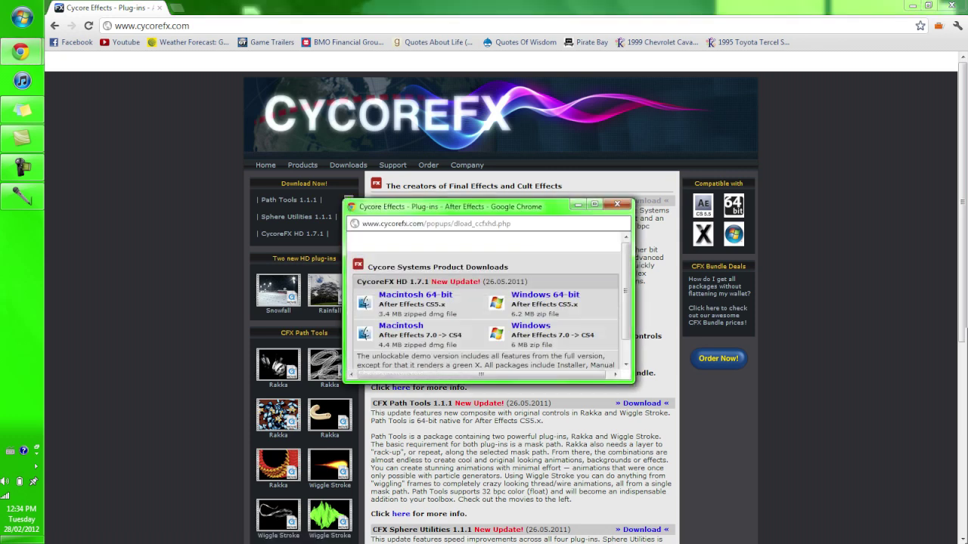
{"action": "left_click_drag", "start_coordinate": [530, 207], "coordinate": [484, 4]}
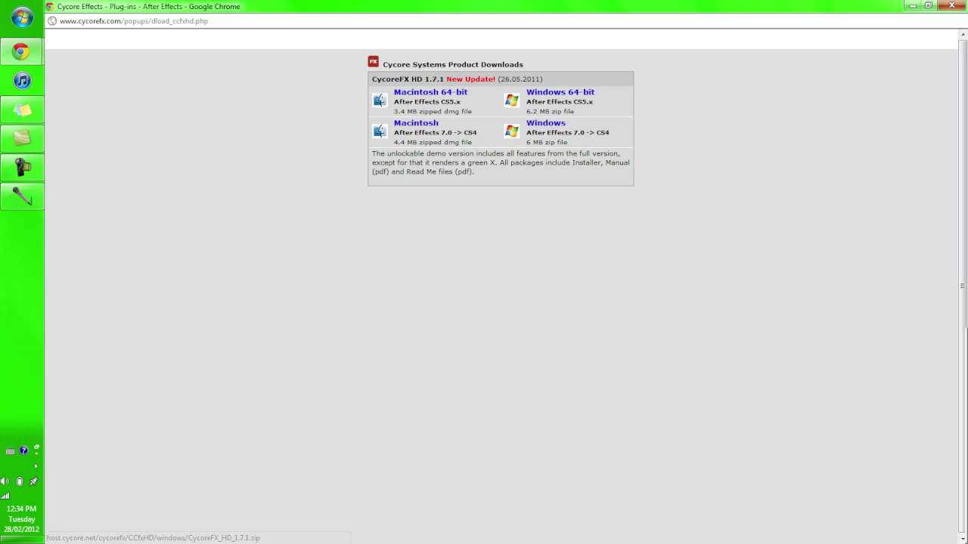
{"action": "left_click_drag", "start_coordinate": [537, 132], "coordinate": [590, 133]}
{"action": "left_click", "coordinate": [590, 133]}
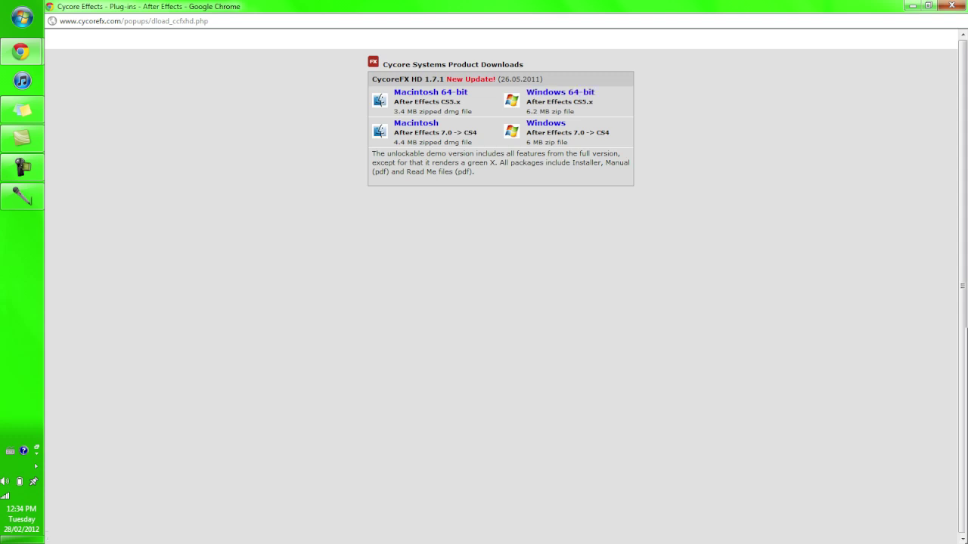
{"action": "left_click", "coordinate": [560, 93]}
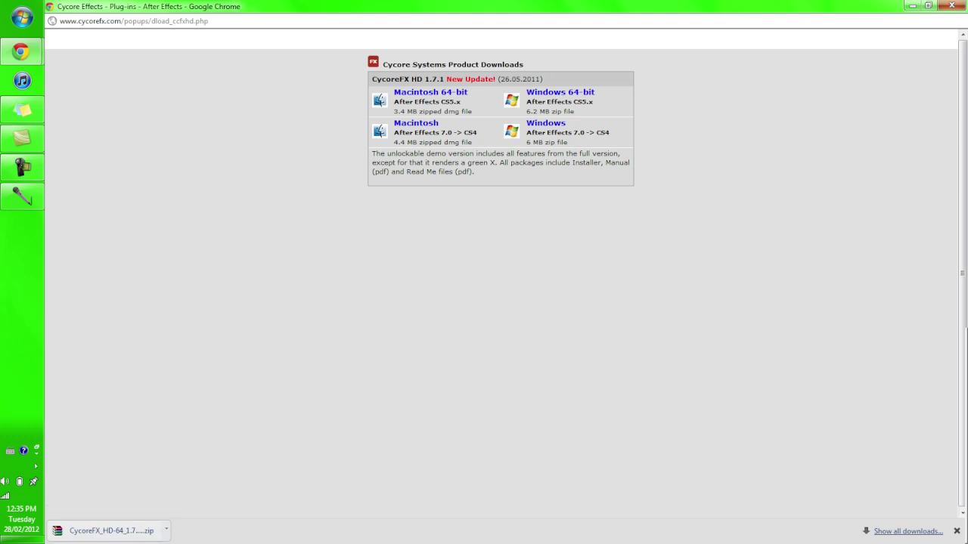
{"action": "left_click", "coordinate": [111, 531]}
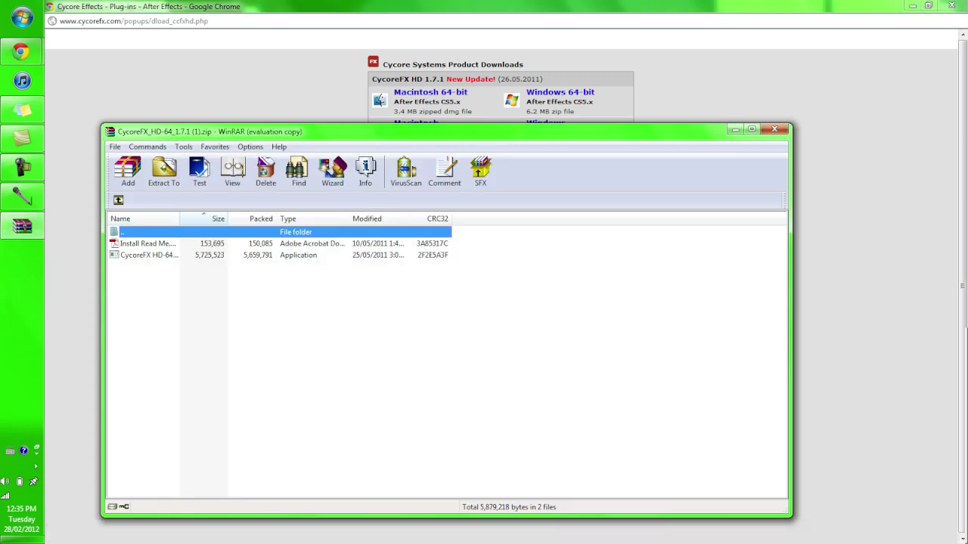
Extract the CycoreFX HD-64 installer from the zip to the Desktop, then show the desktop.
{"action": "key", "text": "Escape"}
{"action": "left_click_drag", "start_coordinate": [423, 131], "coordinate": [400, 98]}
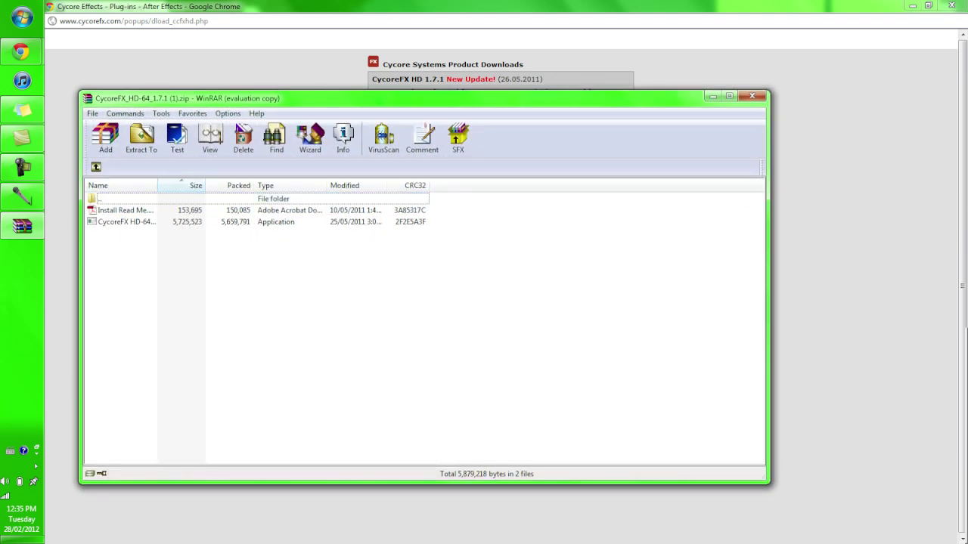
{"action": "right_click", "coordinate": [128, 222]}
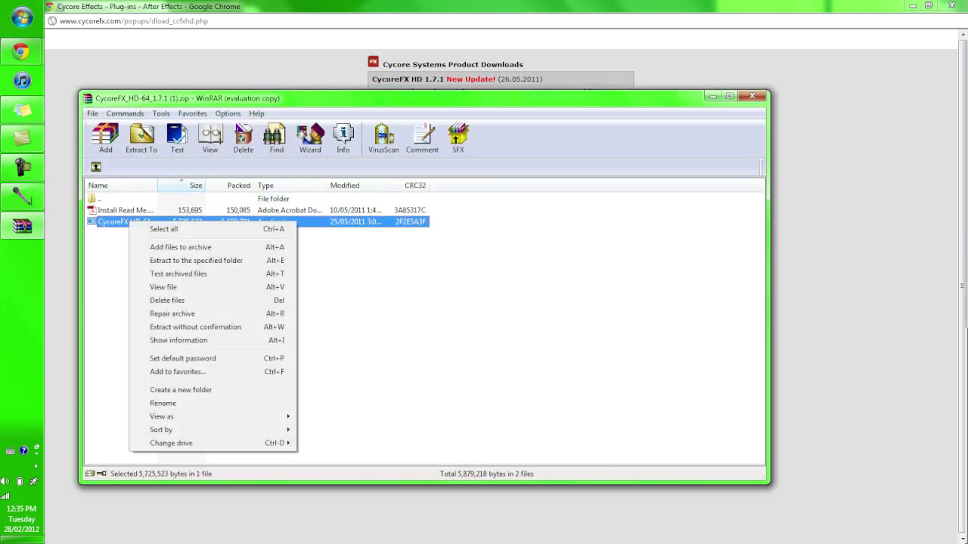
{"action": "left_click", "coordinate": [196, 260]}
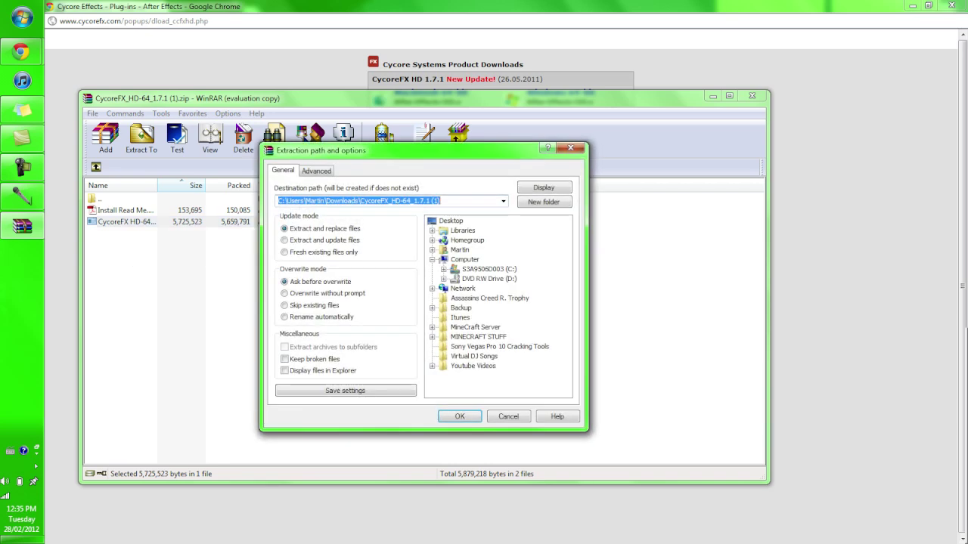
{"action": "key", "text": "Return"}
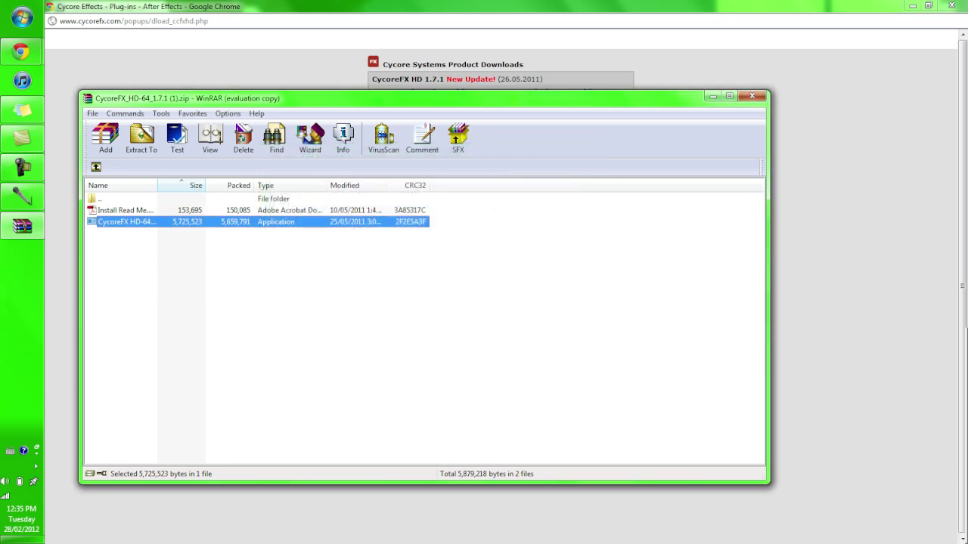
{"action": "right_click", "coordinate": [216, 221]}
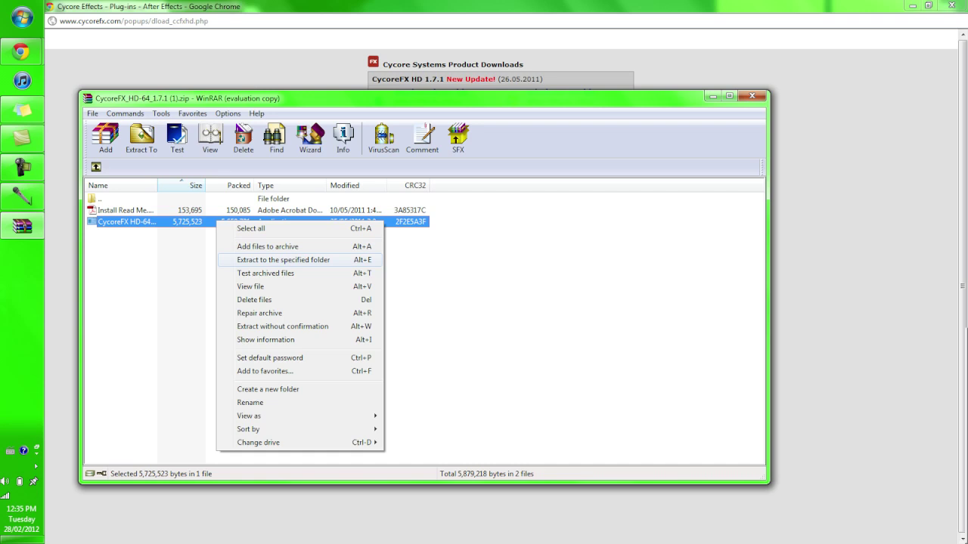
{"action": "key", "text": "Return"}
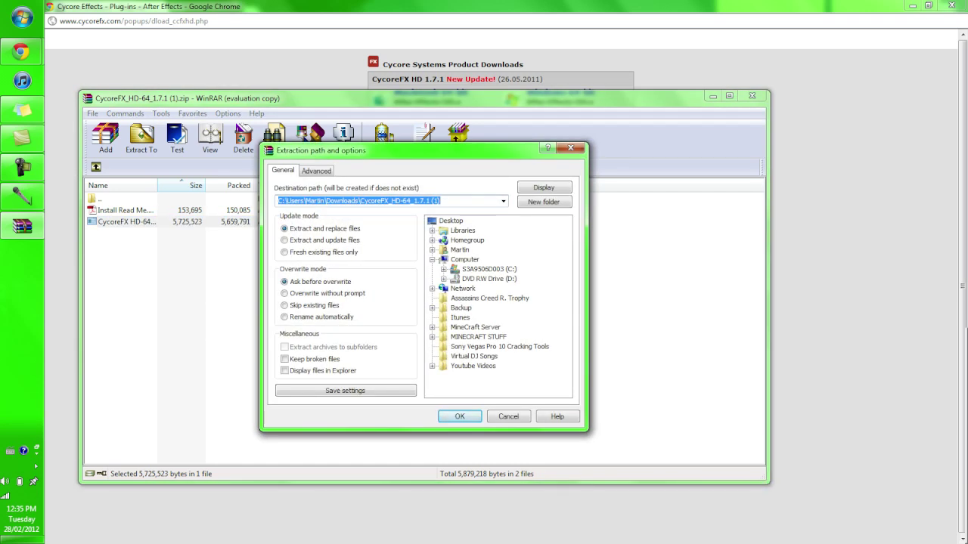
{"action": "left_click", "coordinate": [451, 220]}
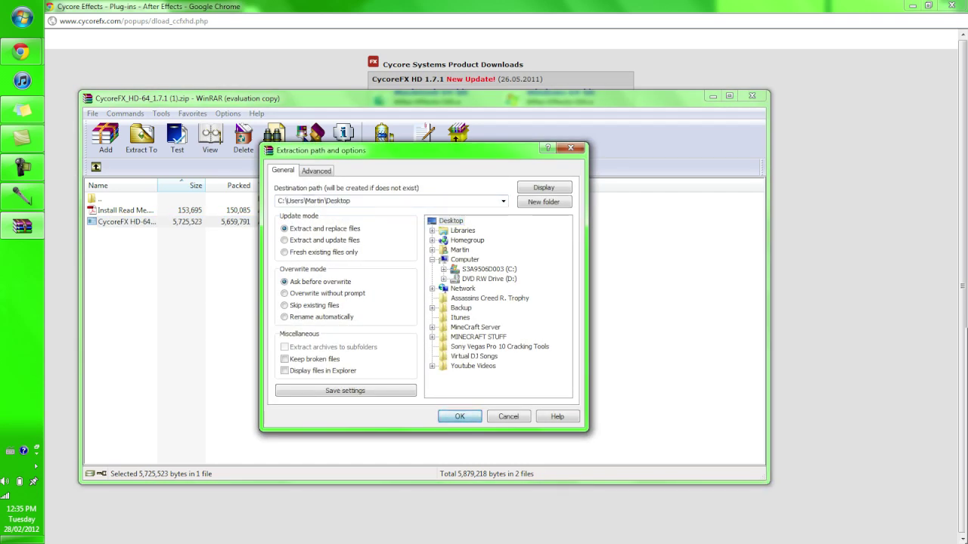
{"action": "key", "text": "Return"}
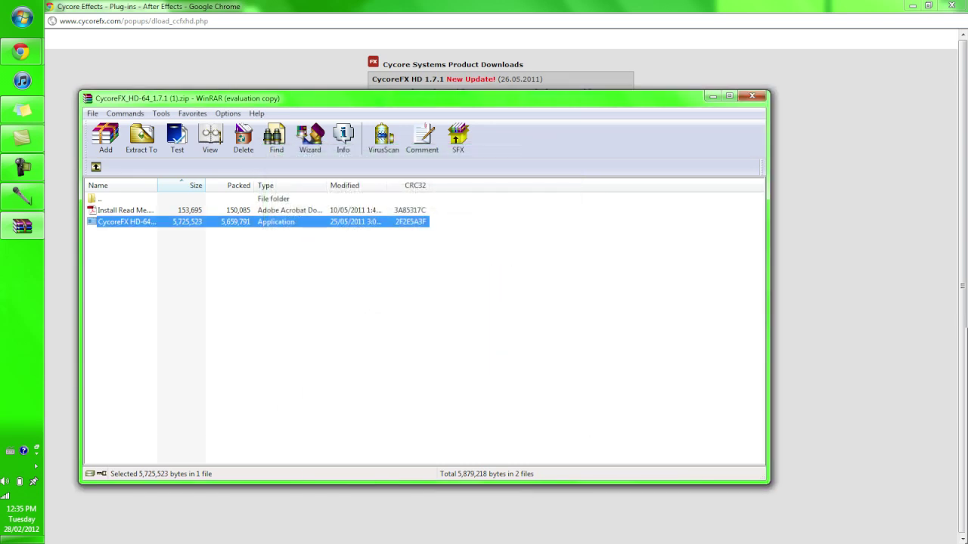
{"action": "left_click", "coordinate": [22, 540]}
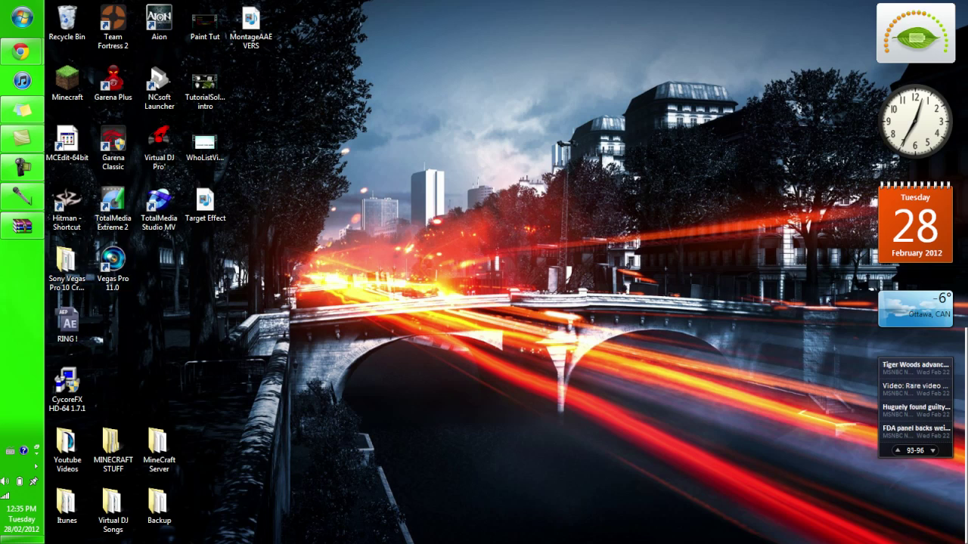
Launch the CycoreFX HD-64 setup and get past the welcome and important-notes pages.
{"action": "left_click_drag", "start_coordinate": [66, 385], "coordinate": [481, 327]}
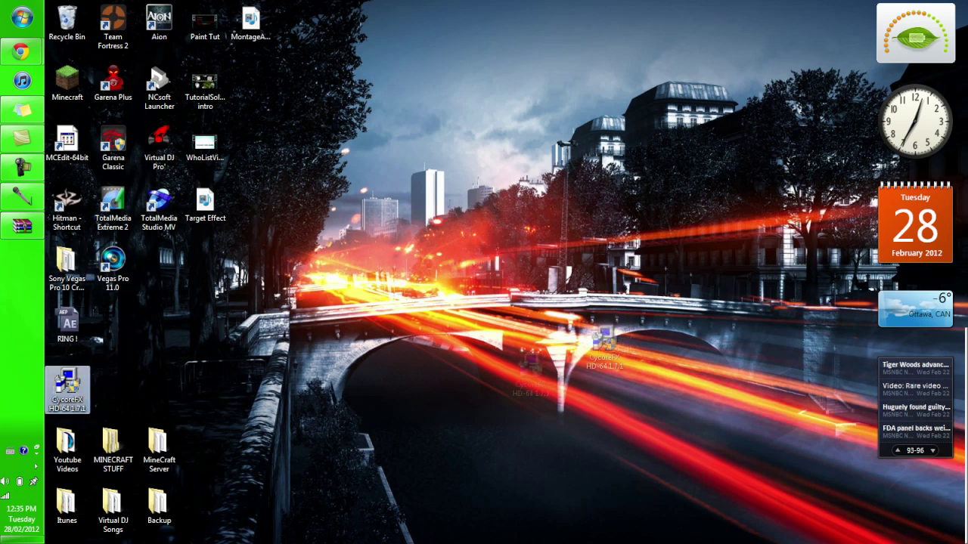
{"action": "left_click_drag", "start_coordinate": [405, 184], "coordinate": [605, 408]}
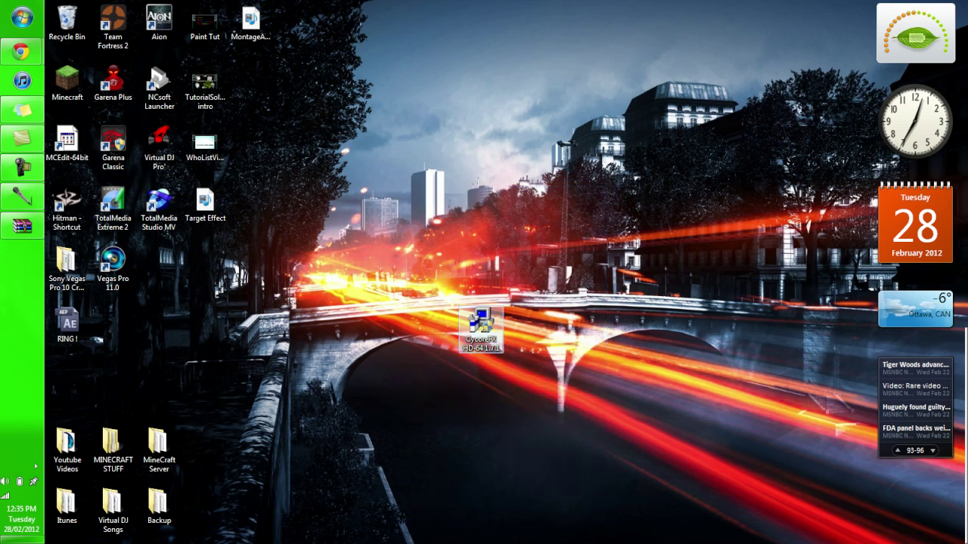
{"action": "key", "text": "Return"}
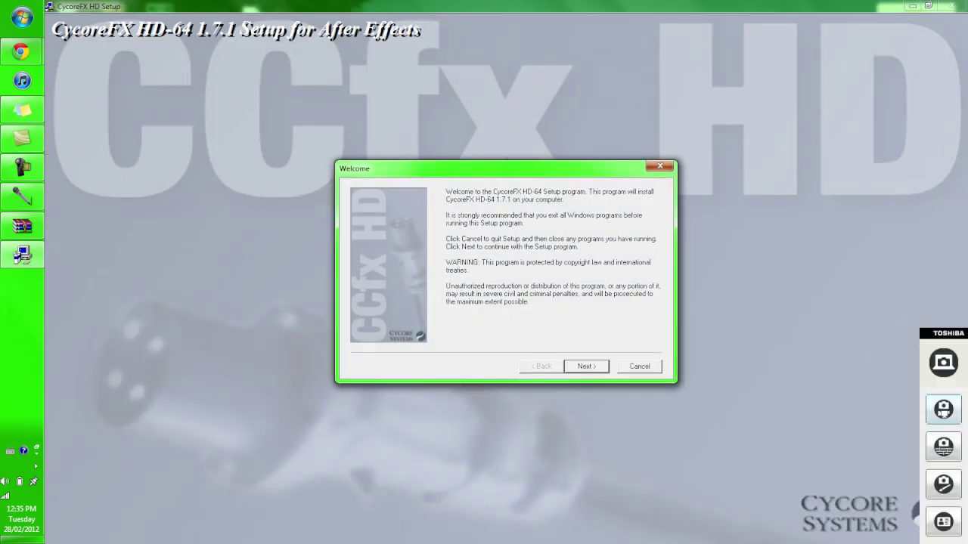
{"action": "left_click", "coordinate": [586, 366]}
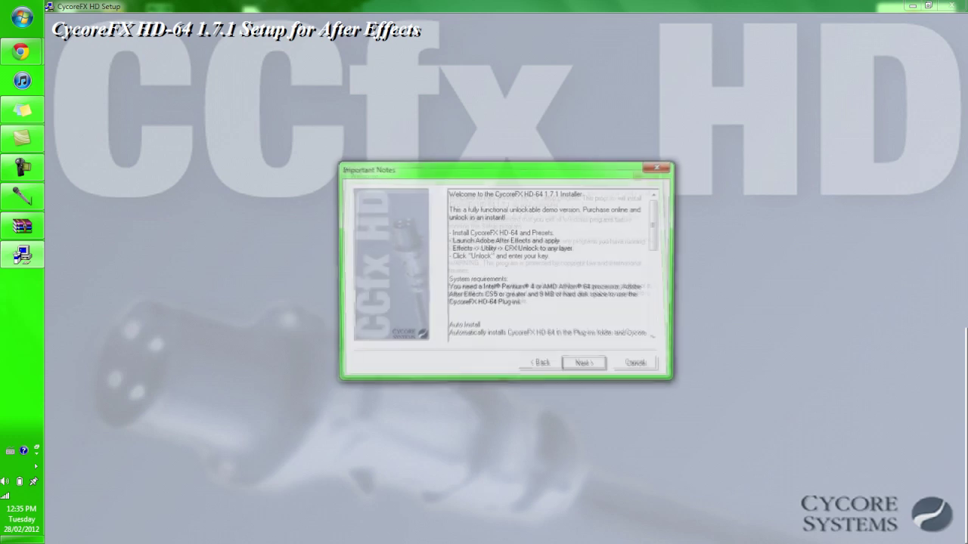
{"action": "key", "text": "Return"}
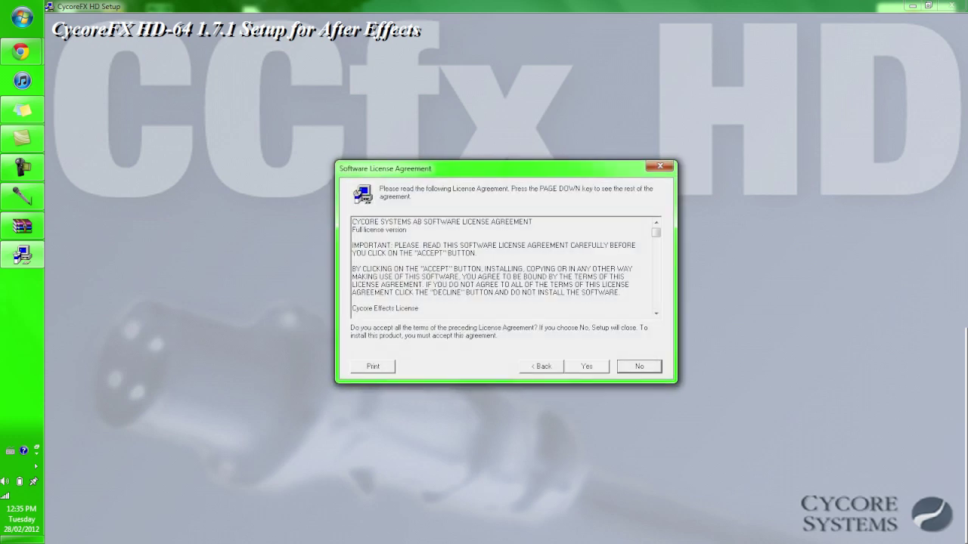
Accept the licence and choose Manual Install instead of After Effects CS5.5.
{"action": "key", "text": "Page_Down"}
{"action": "key", "text": "Page_Down"}
{"action": "key", "text": "Page_Down"}
{"action": "key", "text": "Page_Down"}
{"action": "key", "text": "Page_Down"}
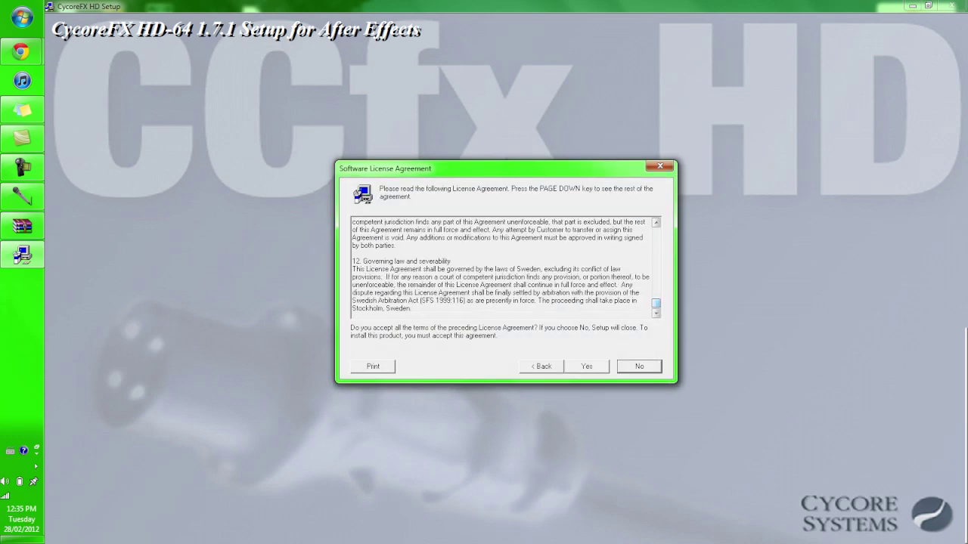
{"action": "key", "text": "y"}
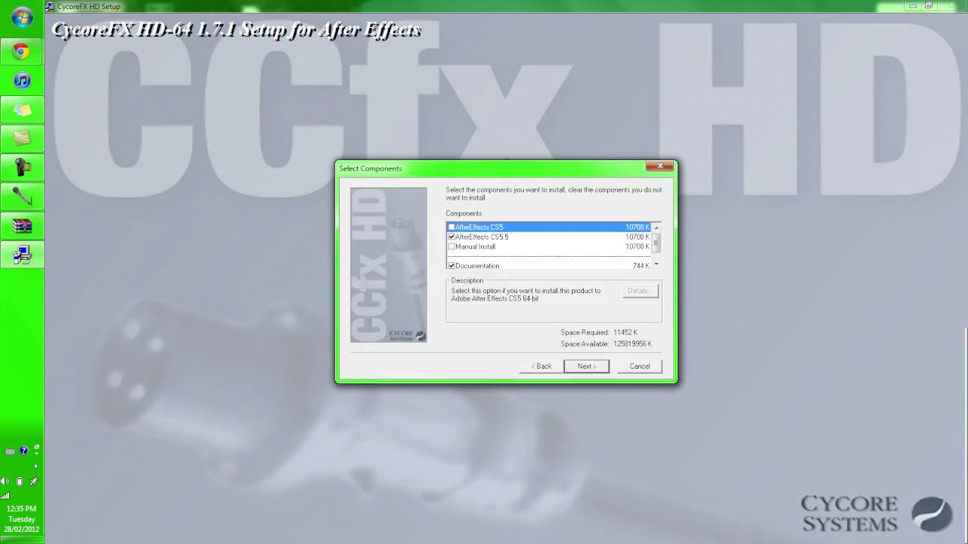
{"action": "key", "text": "Down"}
{"action": "key", "text": "space"}
{"action": "key", "text": "Down"}
{"action": "key", "text": "space"}
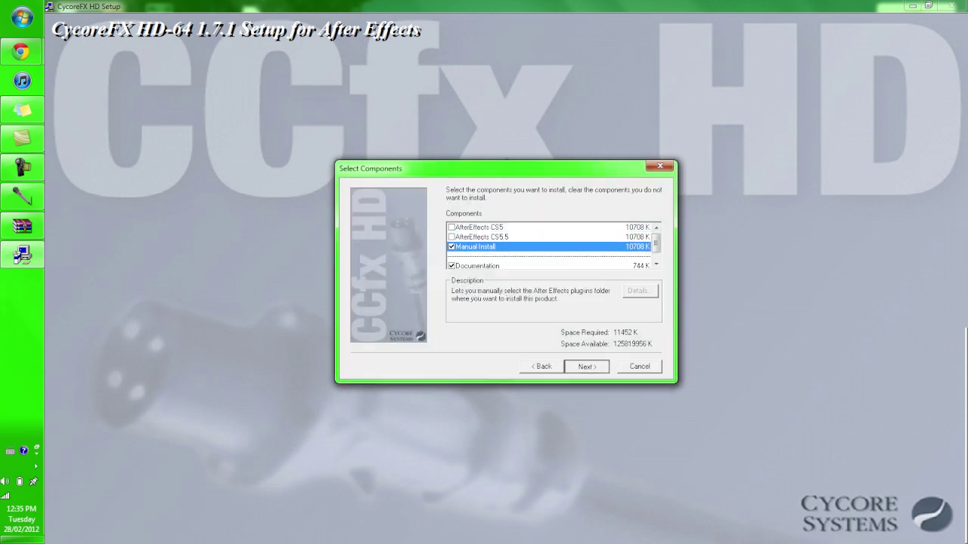
{"action": "key", "text": "Return"}
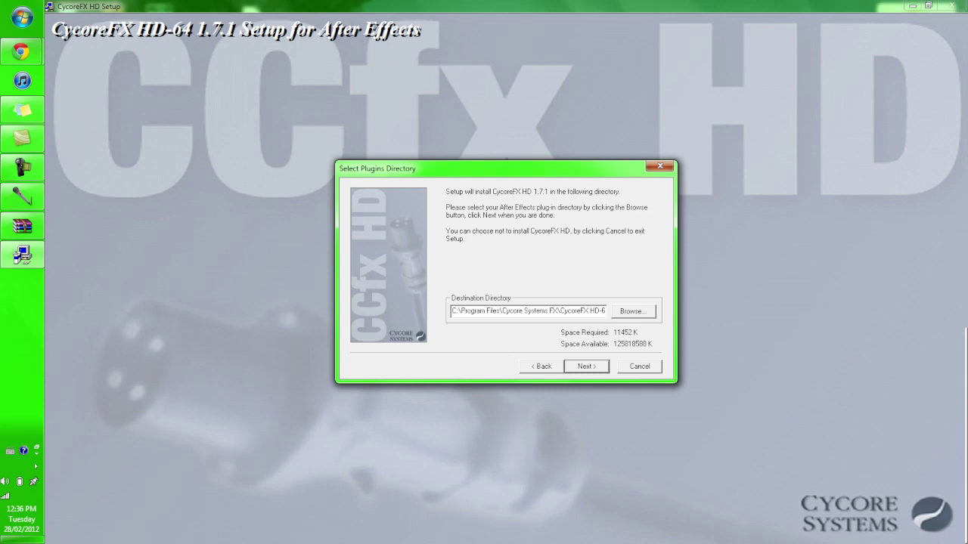
{"action": "key", "text": "alt+r"}
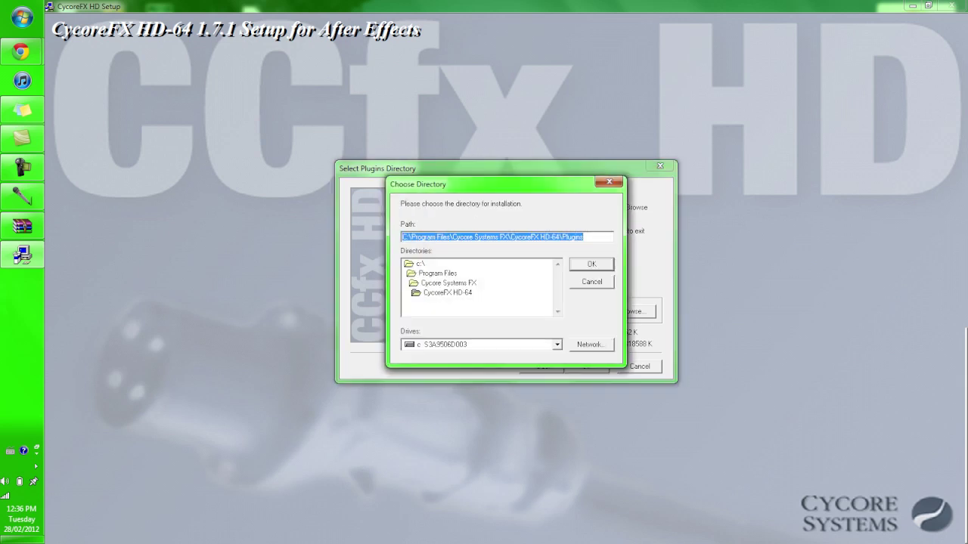
Set the plug-ins folder to Program Files\Adobe\Adobe After Effects CS5.5\Support Files\Plug-ins\Effects.
{"action": "double_click", "coordinate": [437, 273]}
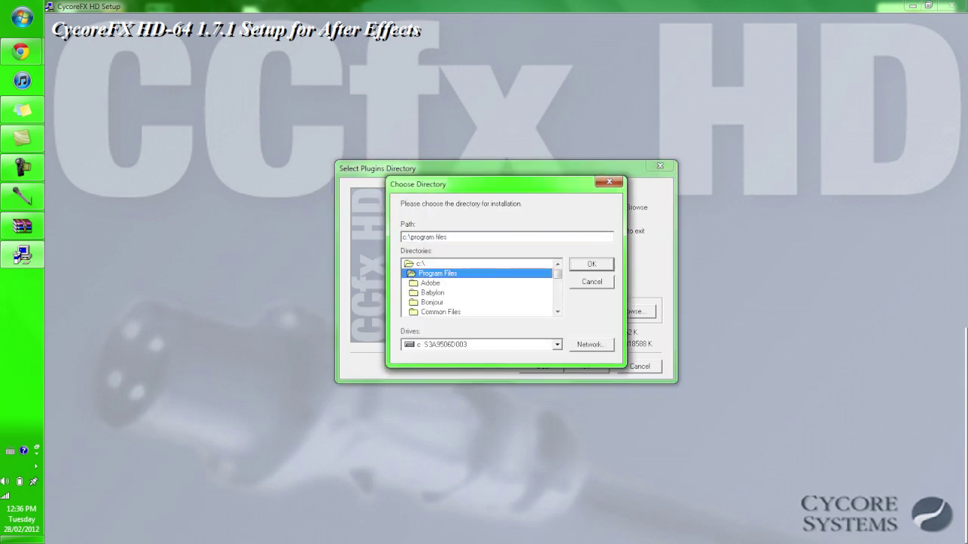
{"action": "double_click", "coordinate": [430, 283]}
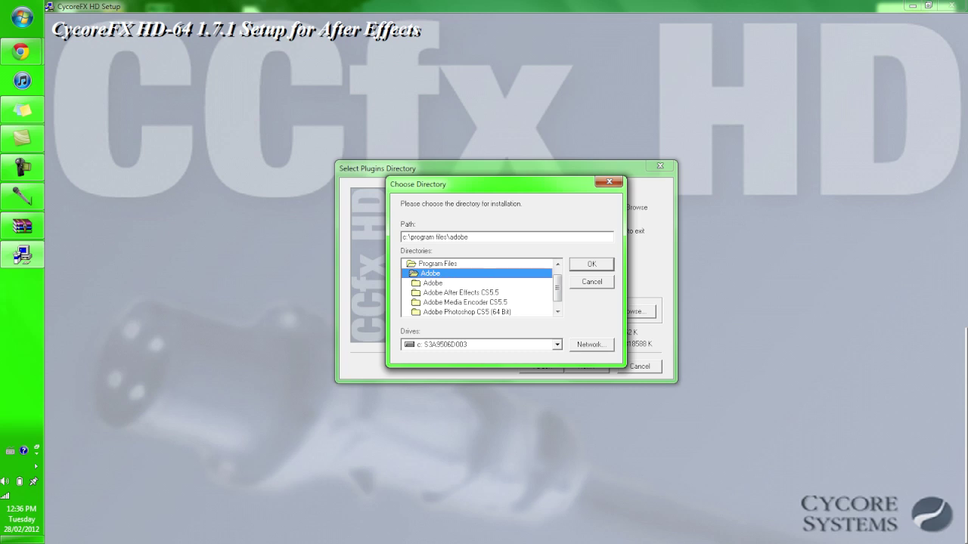
{"action": "double_click", "coordinate": [460, 292]}
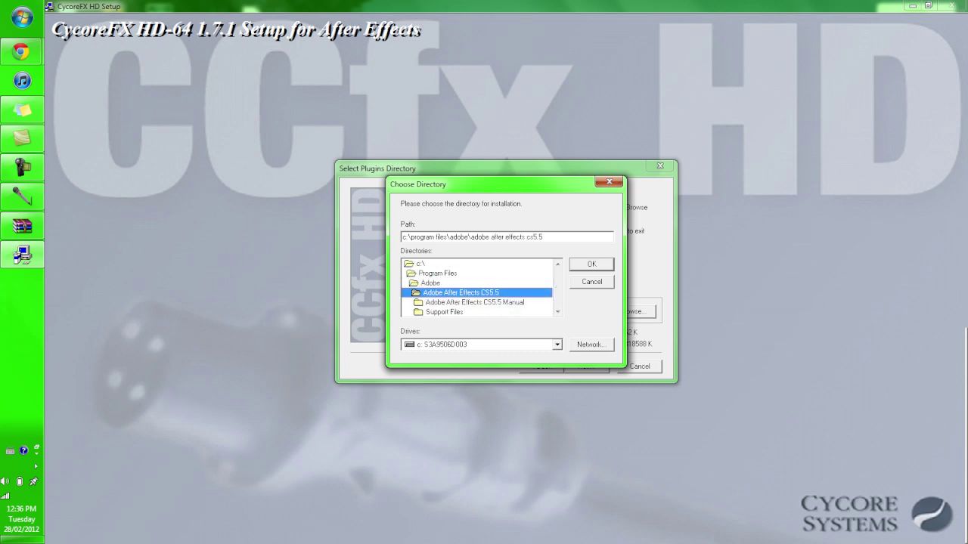
{"action": "double_click", "coordinate": [444, 312]}
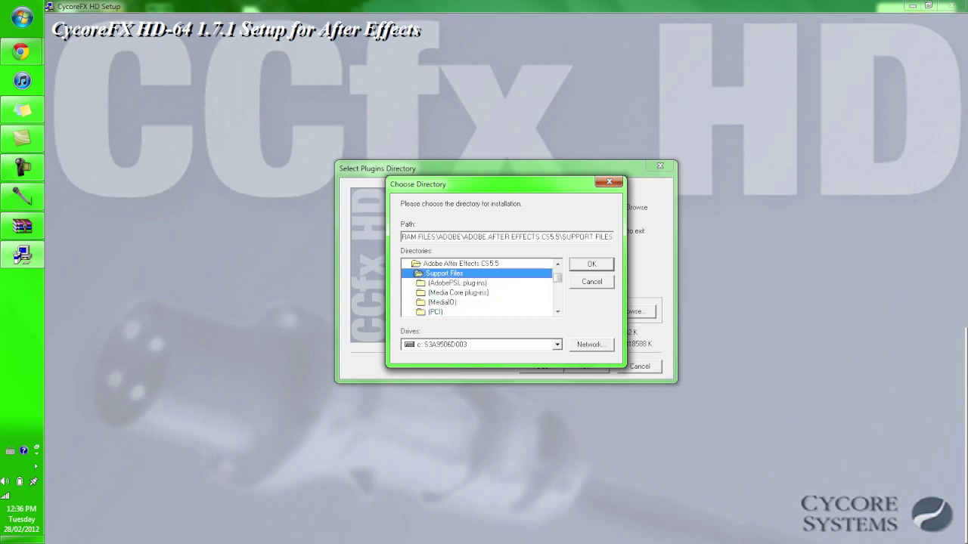
{"action": "scroll", "coordinate": [479, 287], "scroll_direction": "down", "scroll_amount": 2}
{"action": "scroll", "coordinate": [479, 287], "scroll_direction": "down", "scroll_amount": 2}
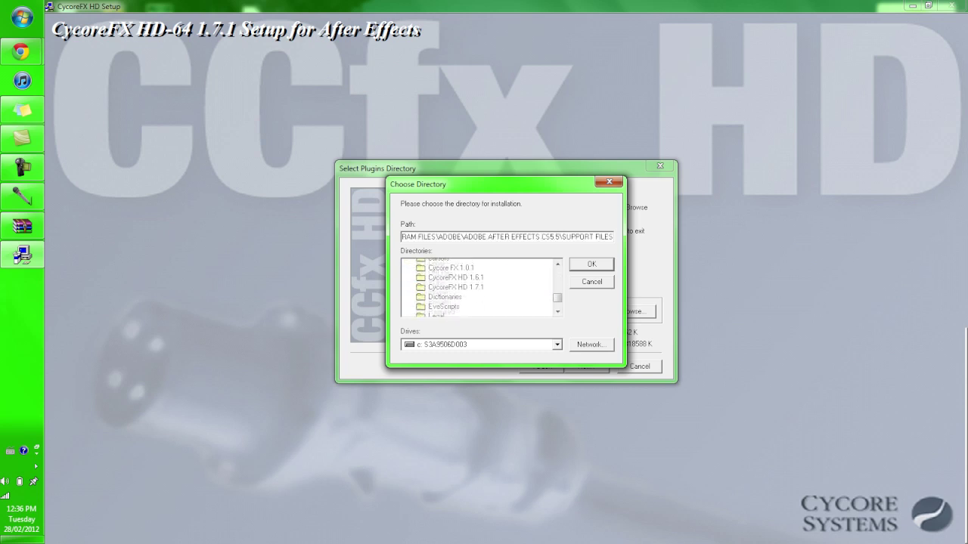
{"action": "scroll", "coordinate": [480, 287], "scroll_direction": "down", "scroll_amount": 2}
{"action": "scroll", "coordinate": [480, 288], "scroll_direction": "down", "scroll_amount": 2}
{"action": "double_click", "coordinate": [439, 264]}
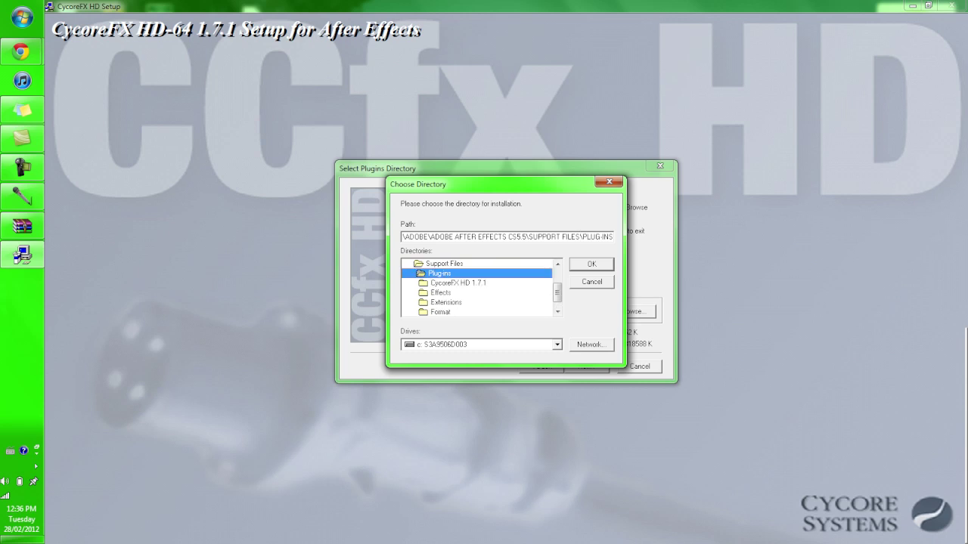
{"action": "double_click", "coordinate": [441, 292]}
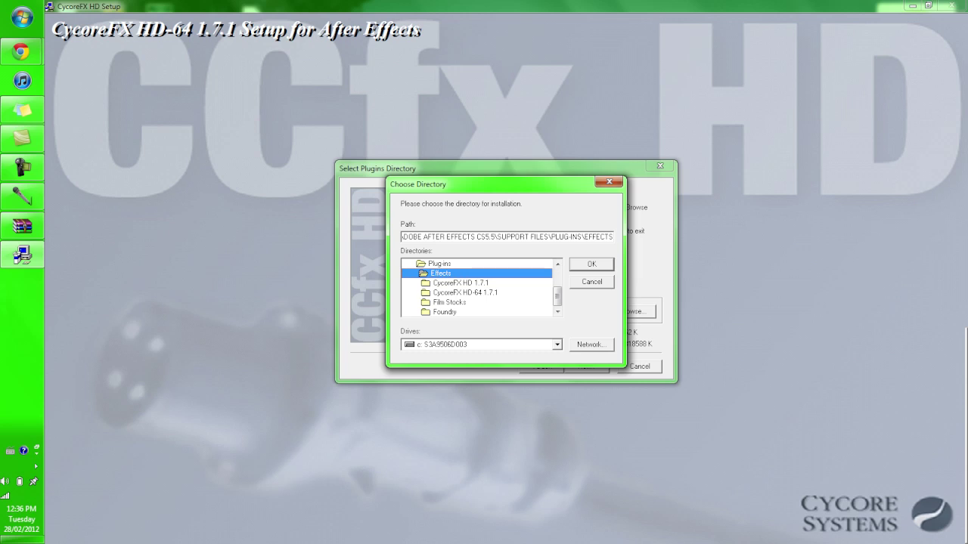
{"action": "left_click", "coordinate": [592, 264]}
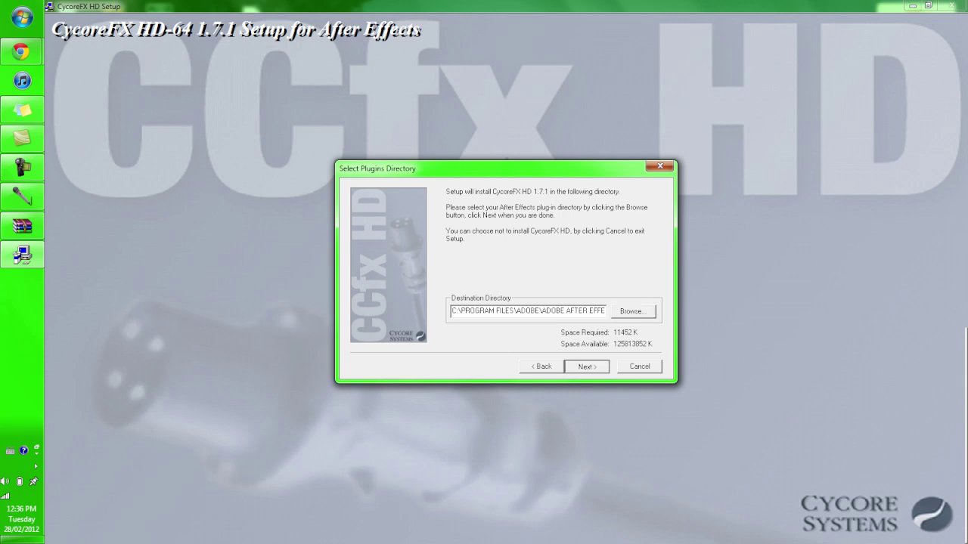
{"action": "key", "text": "Return"}
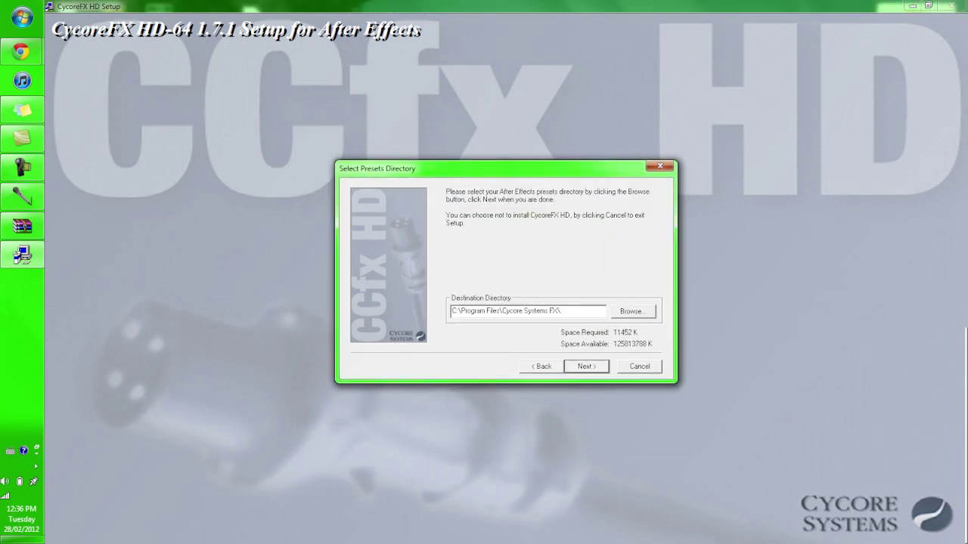
Keep the default presets and documentation folders, replace the same version, and finish installing.
{"action": "key", "text": "Return"}
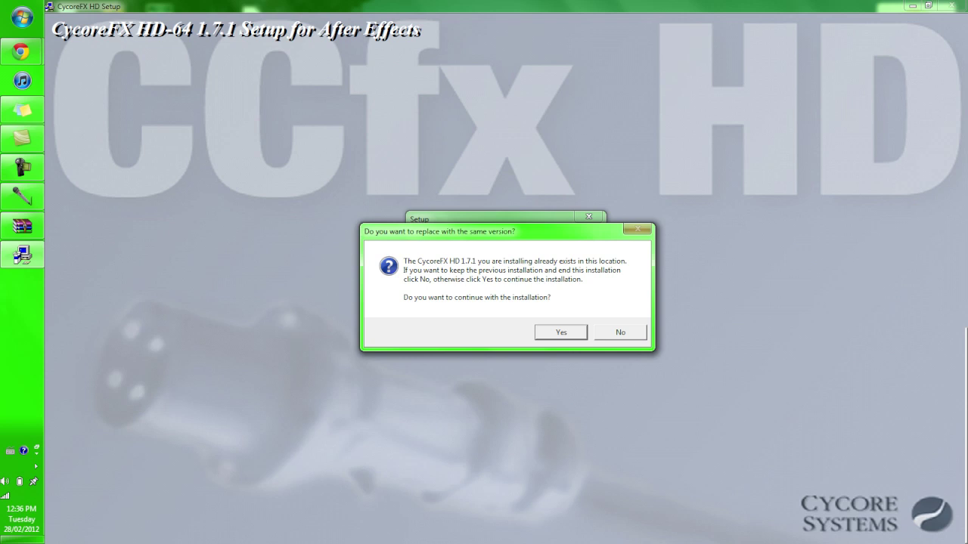
{"action": "key", "text": "Return"}
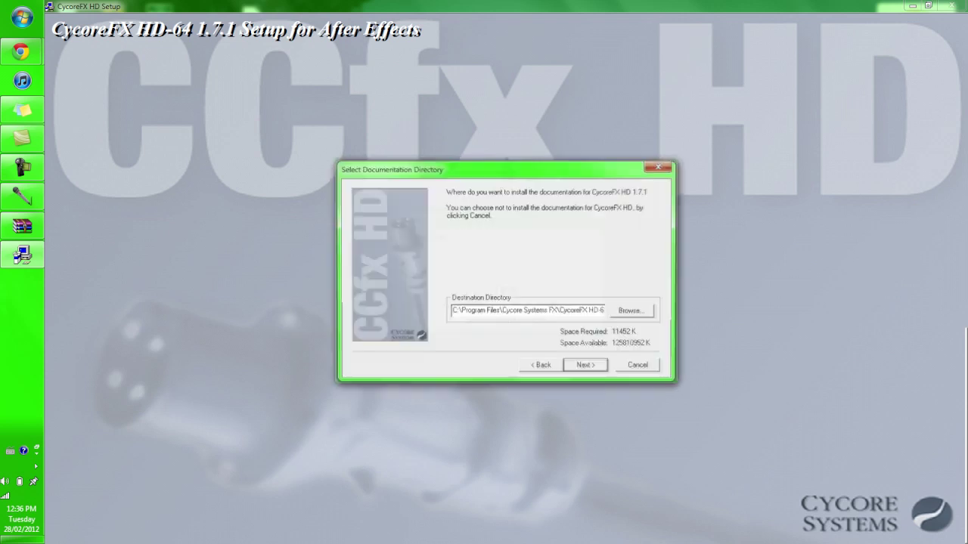
{"action": "key", "text": "Return"}
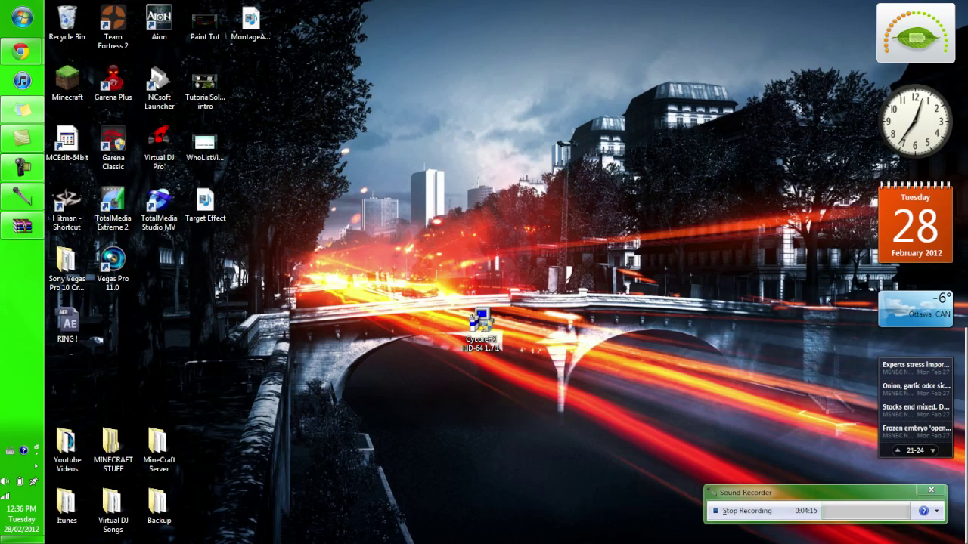
{"action": "left_click_drag", "start_coordinate": [410, 273], "coordinate": [505, 378]}
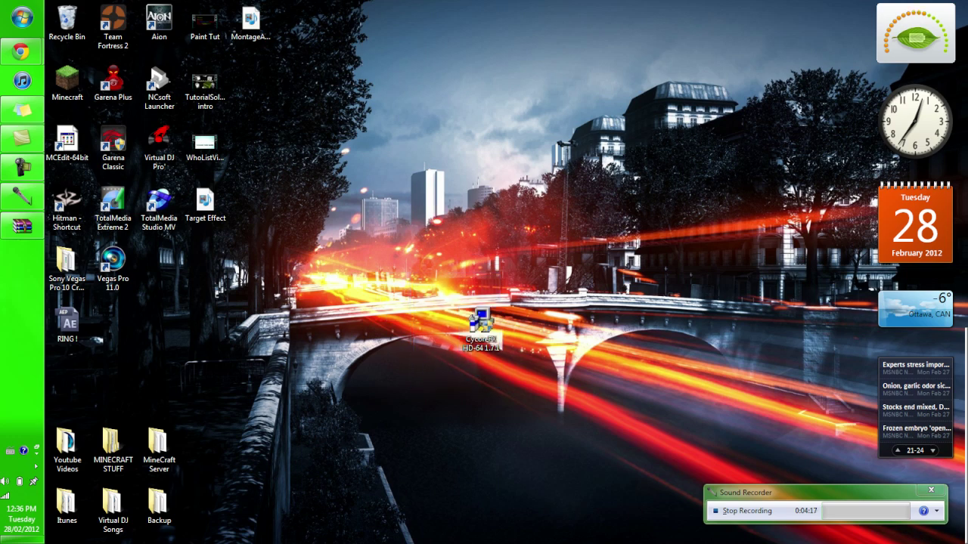
Close WinRAR and Control Panel, then open Computer from the Start menu.
{"action": "right_click", "coordinate": [22, 226]}
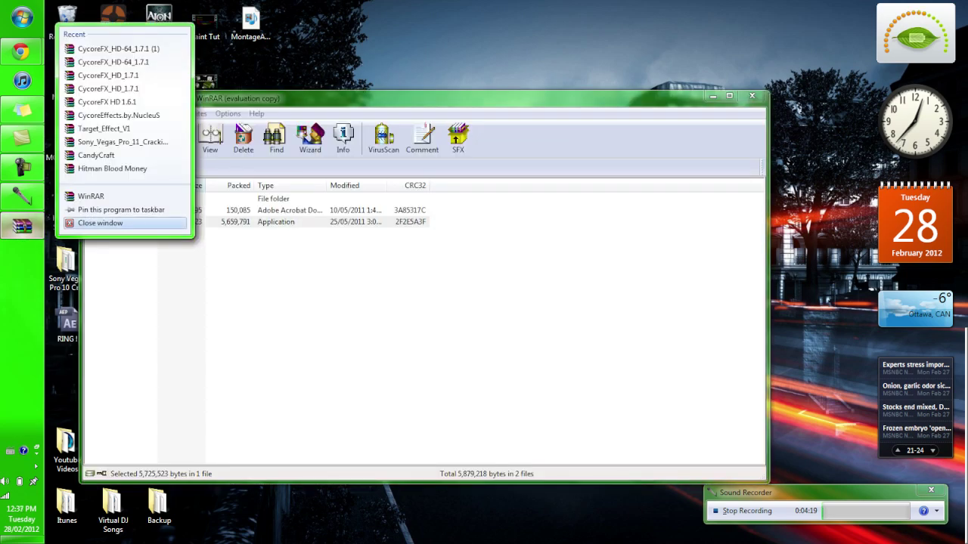
{"action": "left_click", "coordinate": [87, 223]}
{"action": "left_click", "coordinate": [21, 17]}
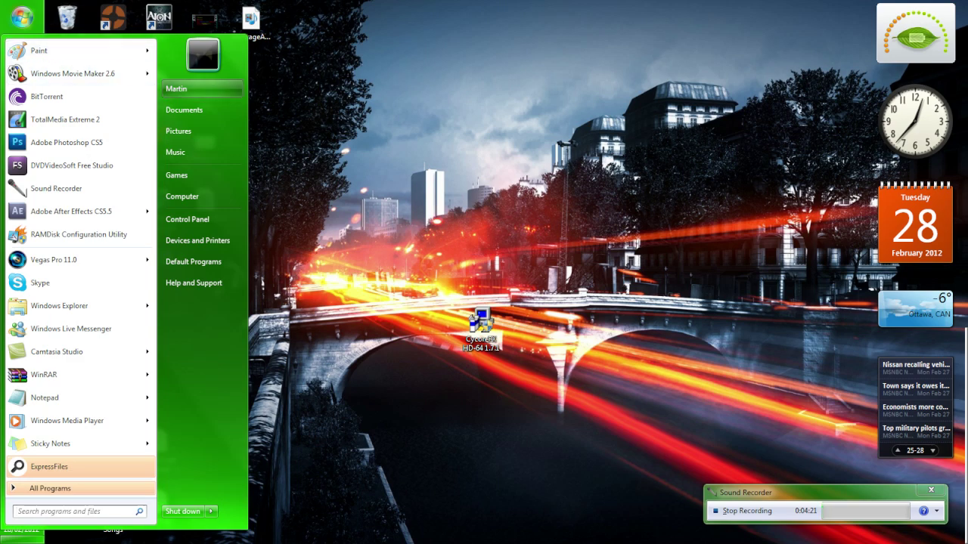
{"action": "left_click", "coordinate": [187, 219]}
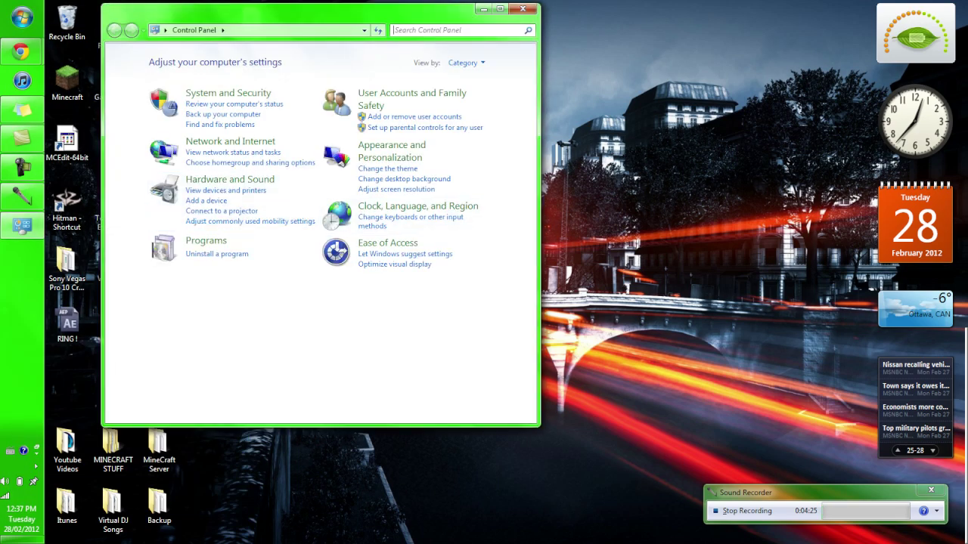
{"action": "left_click", "coordinate": [523, 9]}
{"action": "left_click", "coordinate": [21, 16]}
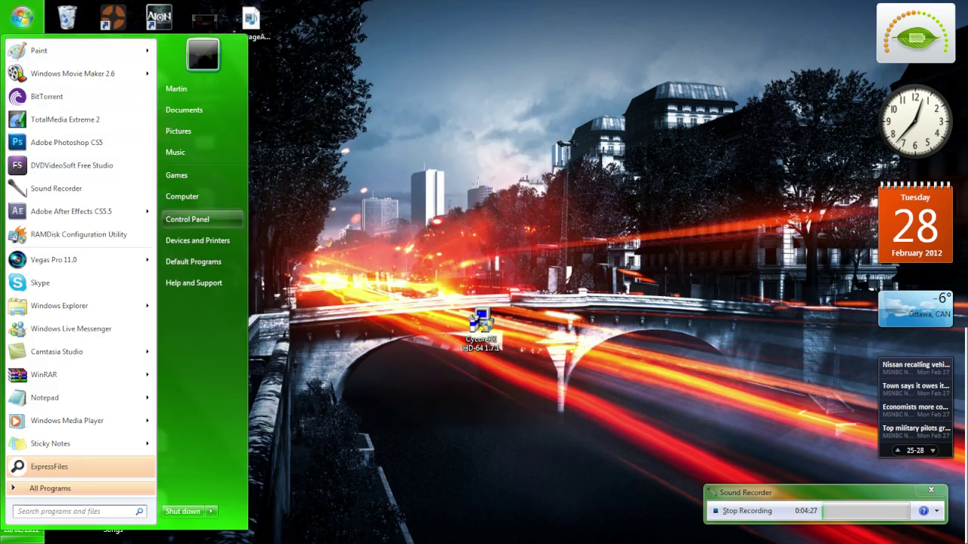
{"action": "left_click", "coordinate": [182, 196]}
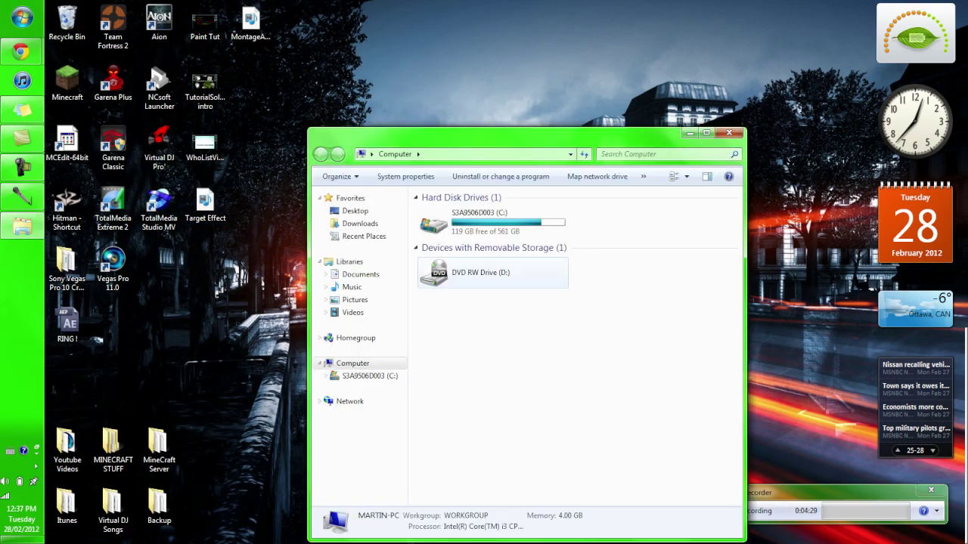
Browse C:\Program Files\Adobe\Adobe After Effects CS5.5\Support Files\Plug-ins and select Effects.
{"action": "double_click", "coordinate": [484, 219]}
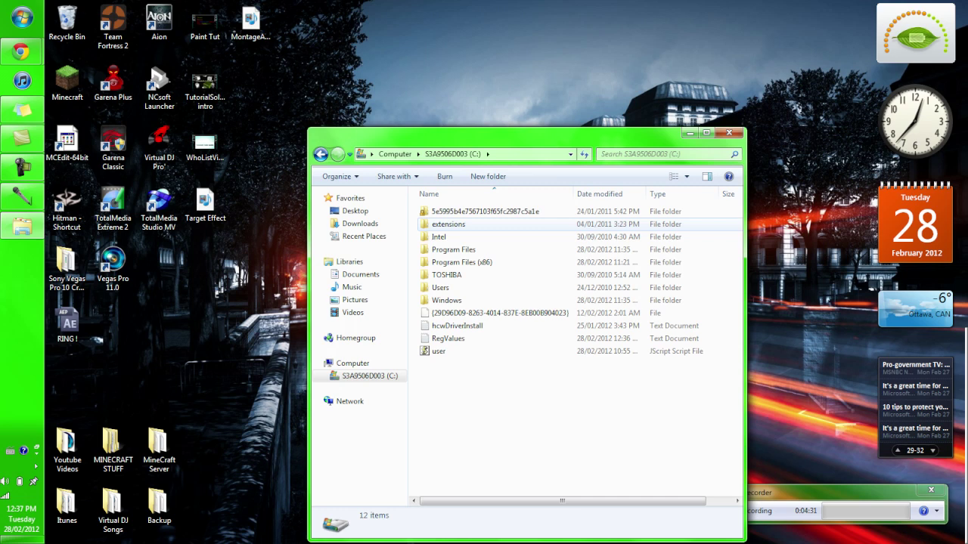
{"action": "double_click", "coordinate": [454, 250]}
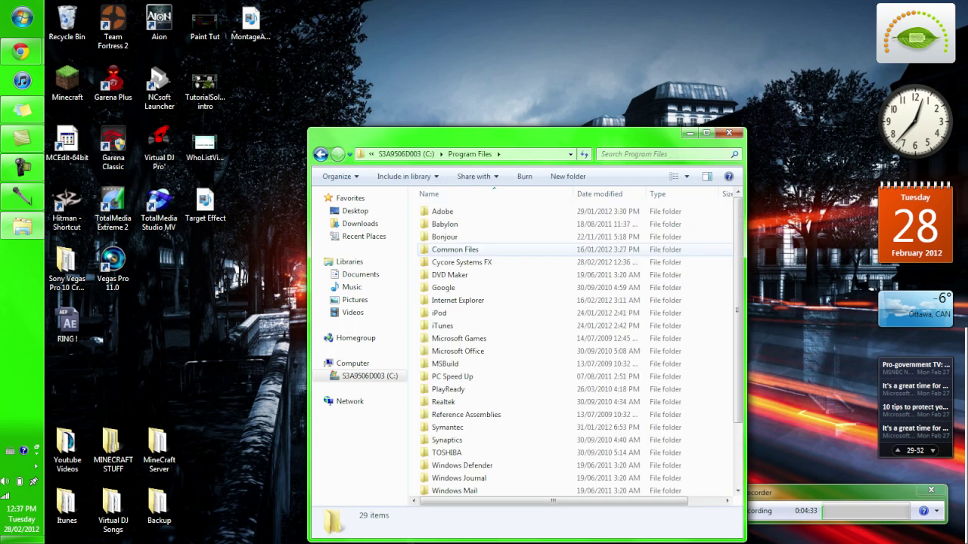
{"action": "double_click", "coordinate": [443, 211]}
{"action": "left_click", "coordinate": [472, 223]}
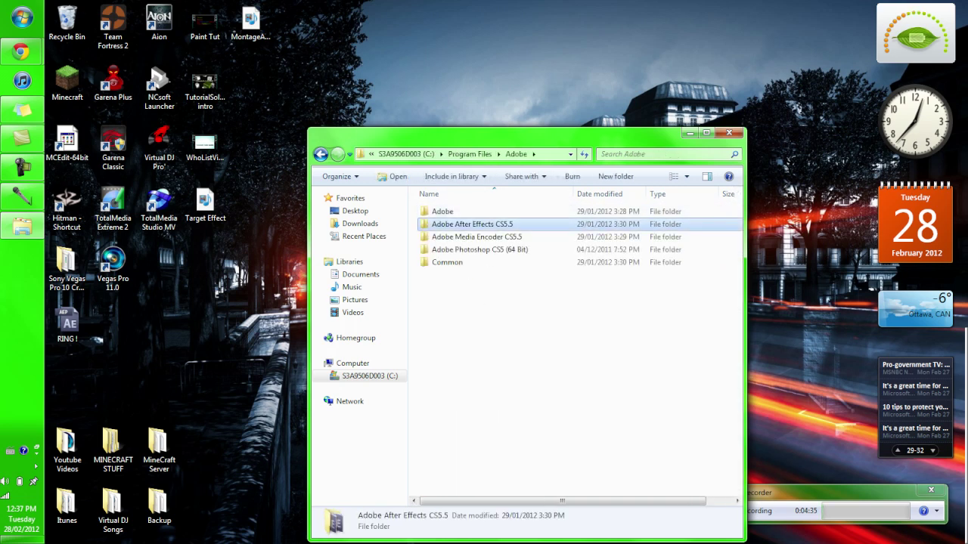
{"action": "double_click", "coordinate": [472, 224]}
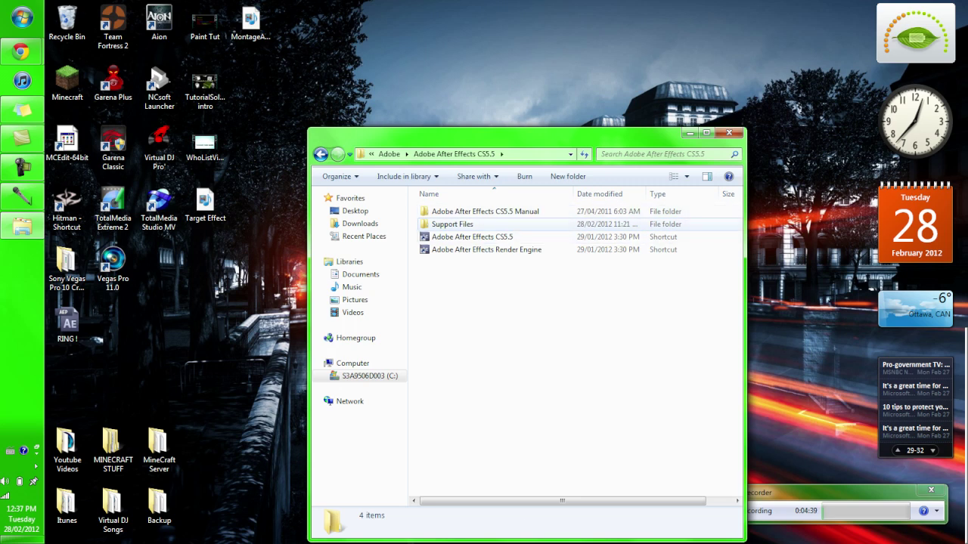
{"action": "double_click", "coordinate": [452, 224]}
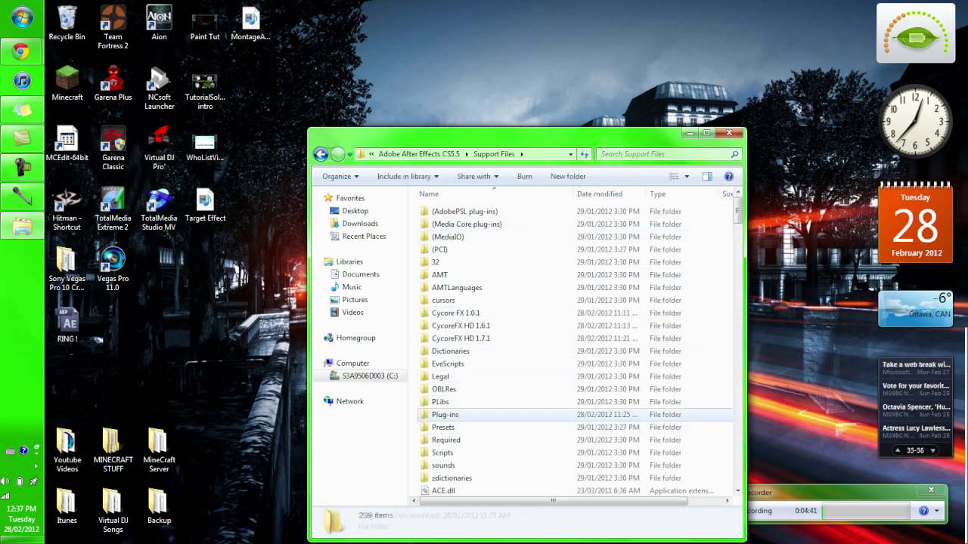
{"action": "double_click", "coordinate": [445, 414]}
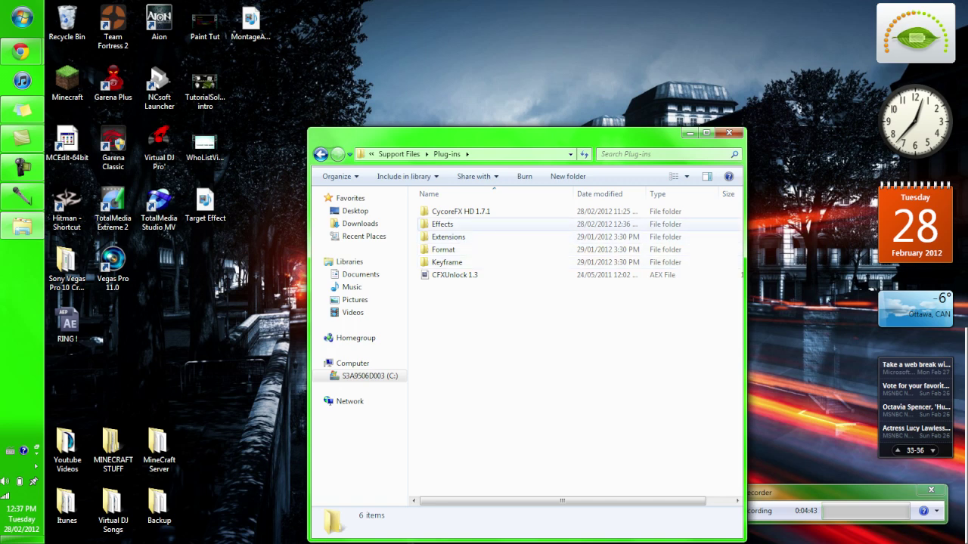
{"action": "left_click", "coordinate": [443, 224]}
{"action": "left_click", "coordinate": [461, 211]}
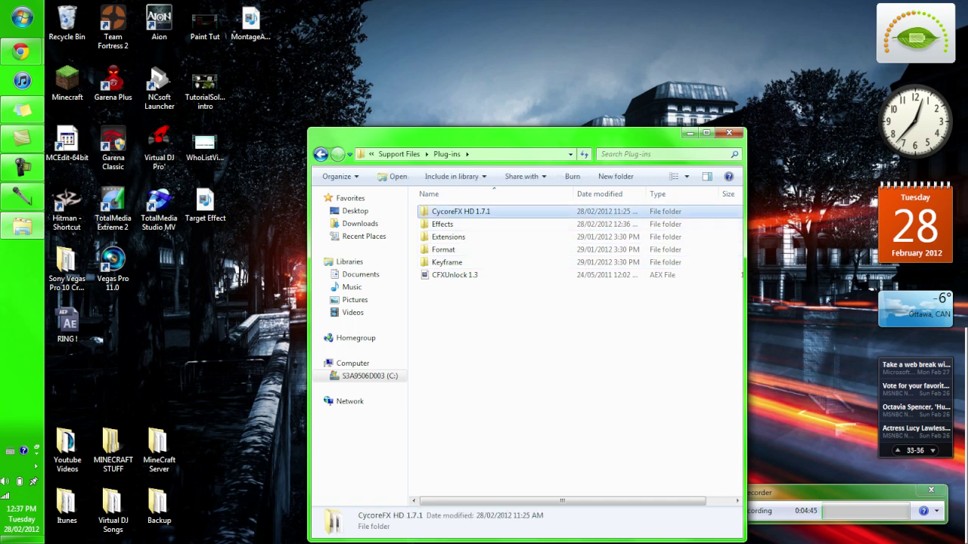
{"action": "key", "text": "Down"}
Open the Effects folder and select the CycoreFX HD-64 1.7.1 folder.
{"action": "key", "text": "Return"}
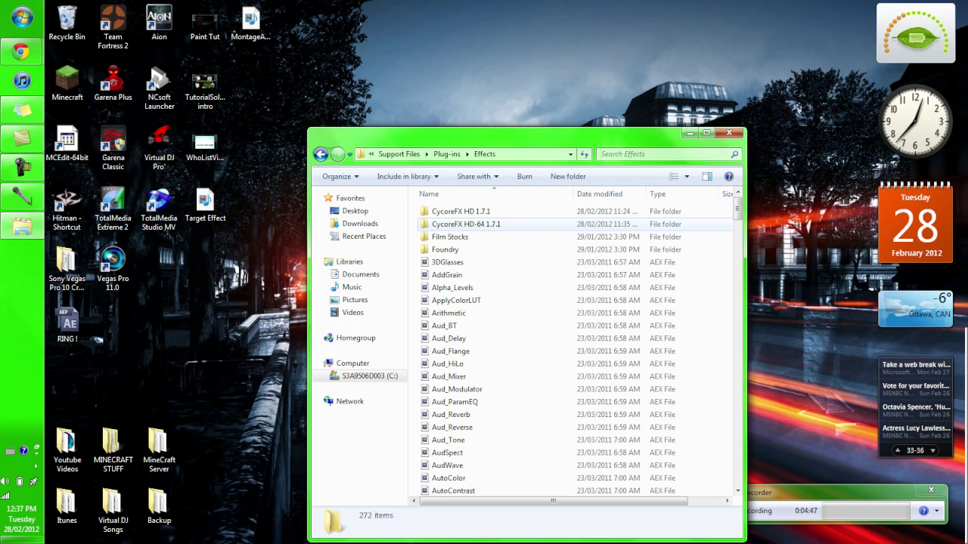
{"action": "left_click", "coordinate": [465, 224]}
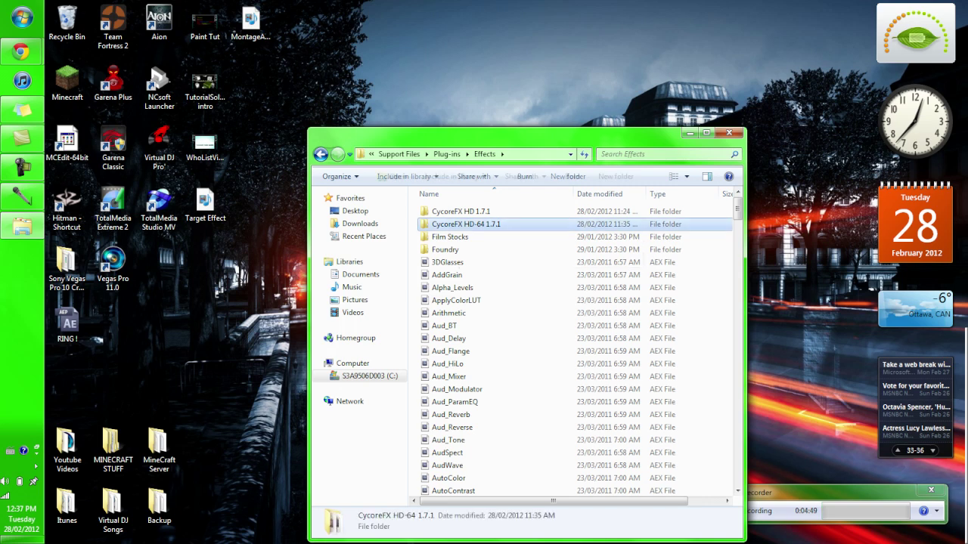
{"action": "left_click", "coordinate": [448, 313]}
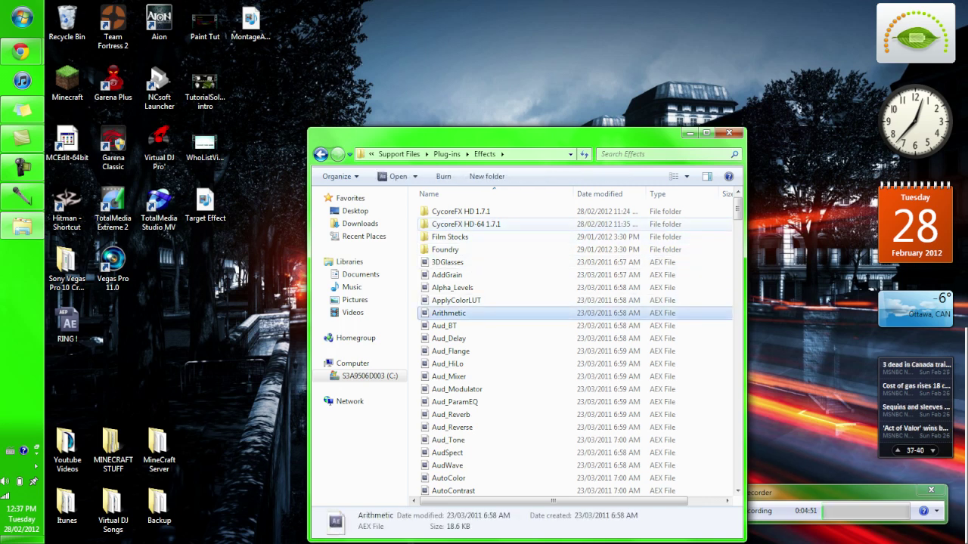
{"action": "left_click", "coordinate": [465, 224]}
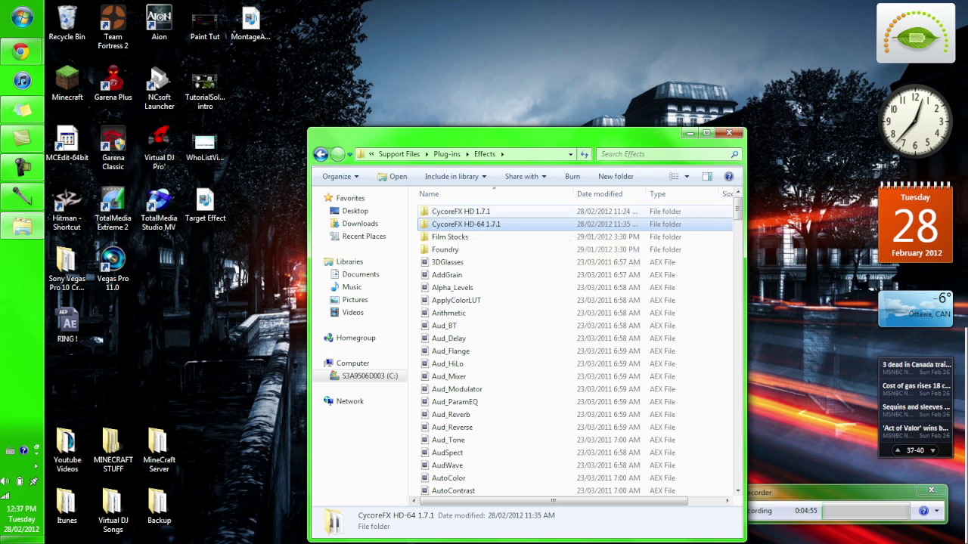
Recycle the old CycoreFX HD 1.7.1 folder with admin permission, then open CycoreFX HD-64 1.7.1.
{"action": "left_click_drag", "start_coordinate": [461, 212], "coordinate": [457, 227]}
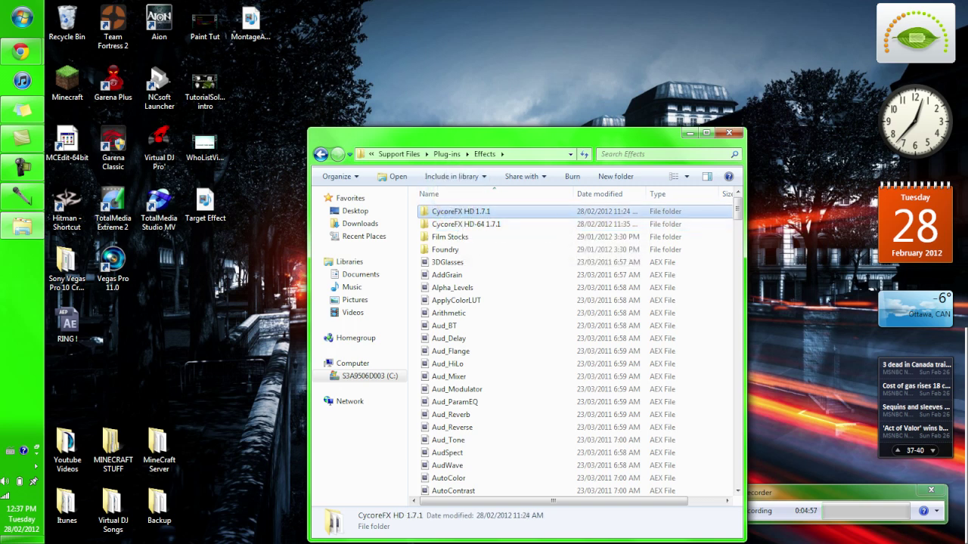
{"action": "left_click_drag", "start_coordinate": [66, 23], "coordinate": [67, 23]}
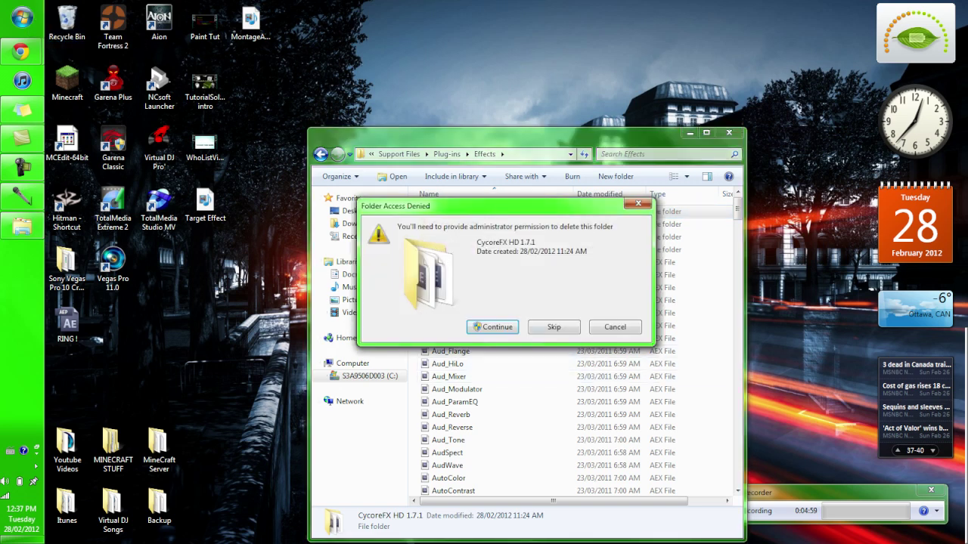
{"action": "left_click", "coordinate": [612, 325]}
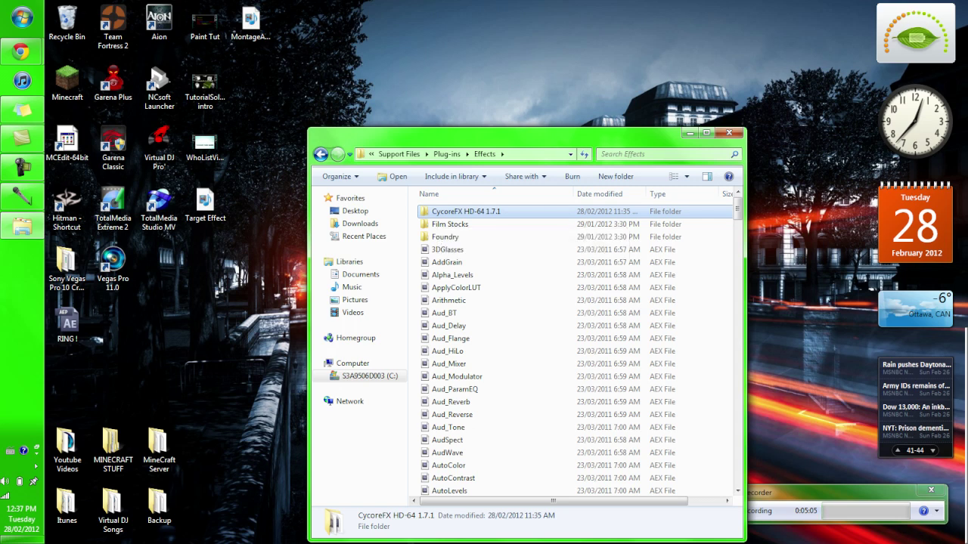
{"action": "double_click", "coordinate": [545, 211]}
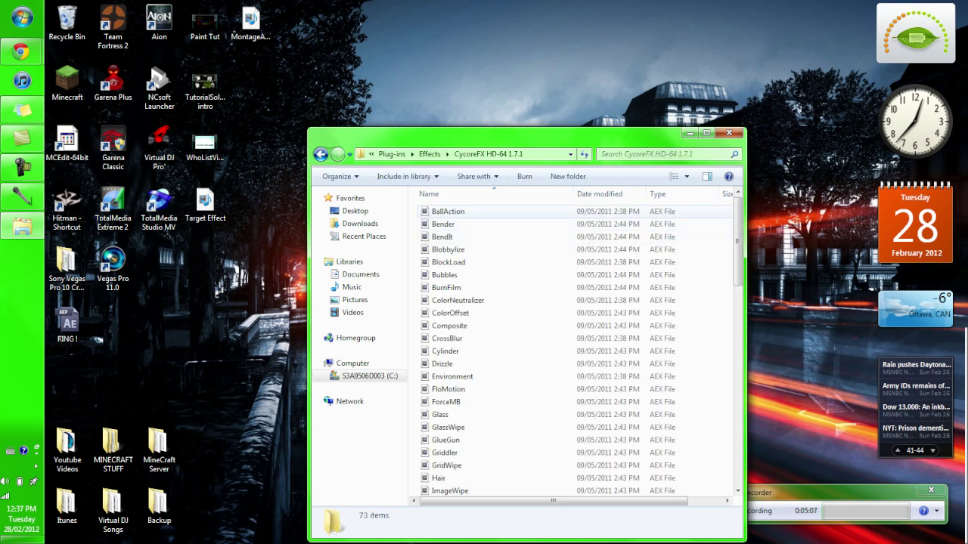
Select all 73 CycoreFX plug-in files and copy them.
{"action": "left_click", "coordinate": [499, 212]}
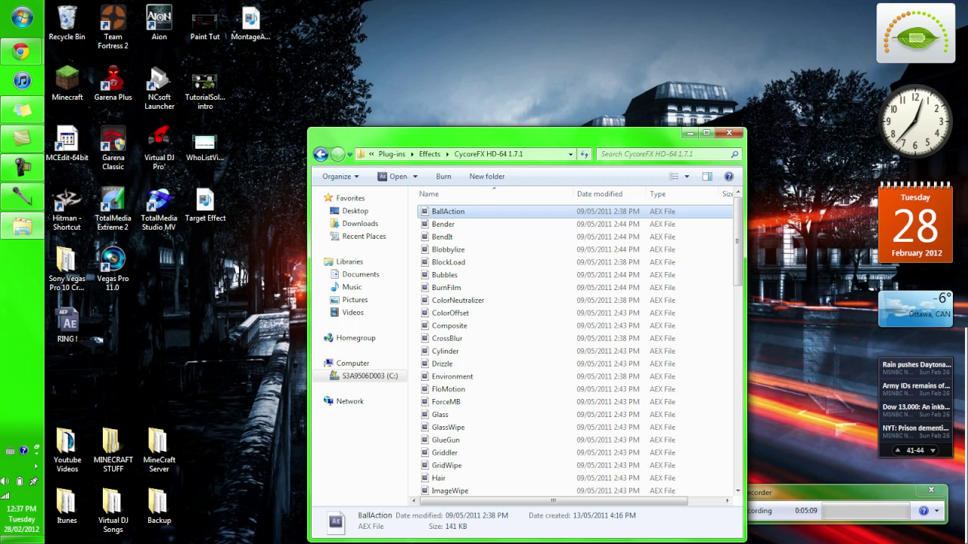
{"action": "key", "text": "shift+Down"}
{"action": "key", "text": "shift+Down"}
{"action": "key", "text": "shift+Down"}
{"action": "key", "text": "shift+Down"}
{"action": "key", "text": "shift+Down"}
{"action": "key", "text": "shift+Down"}
{"action": "key", "text": "shift+Down"}
{"action": "key", "text": "shift+Down"}
{"action": "key", "text": "shift+Down"}
{"action": "key", "text": "shift+Down"}
{"action": "key", "text": "shift+Down"}
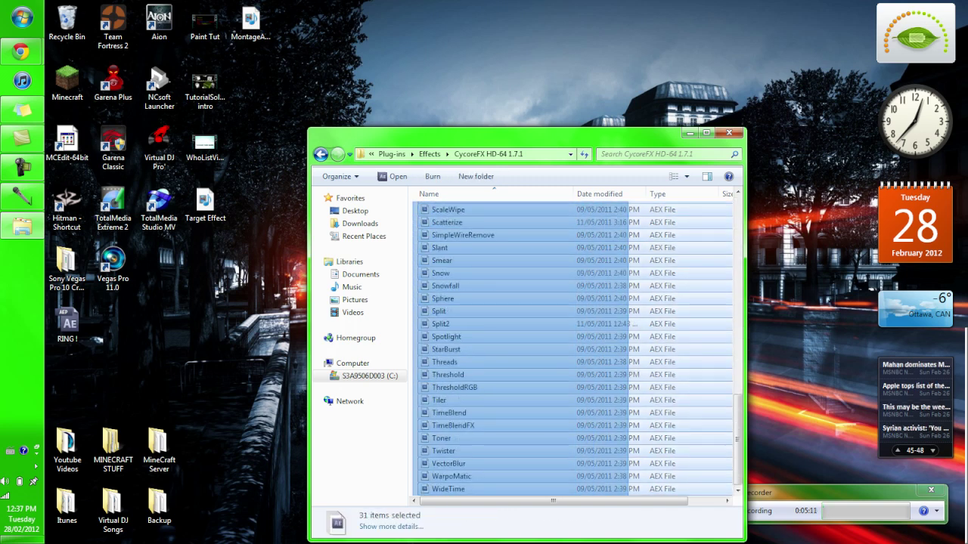
{"action": "key", "text": "ctrl+a"}
{"action": "right_click", "coordinate": [505, 315]}
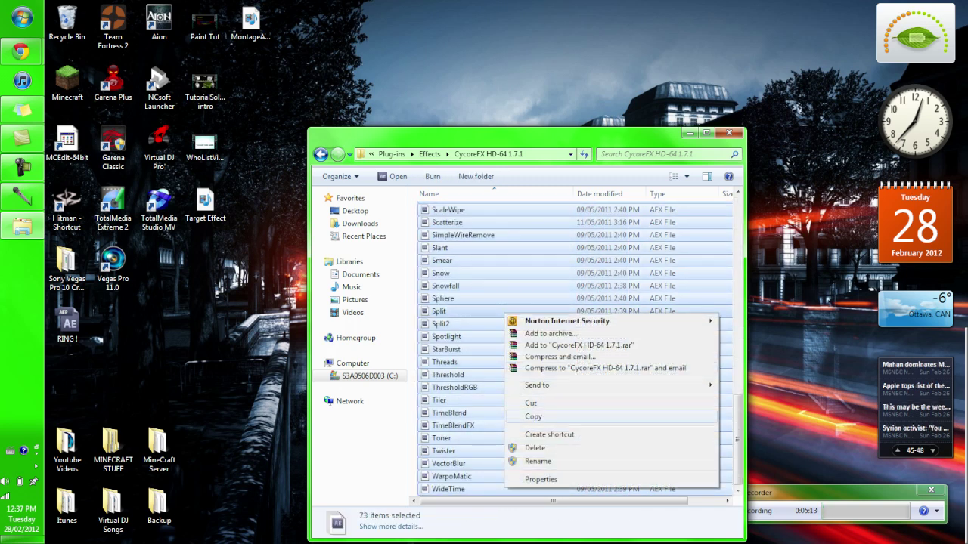
{"action": "left_click", "coordinate": [533, 417]}
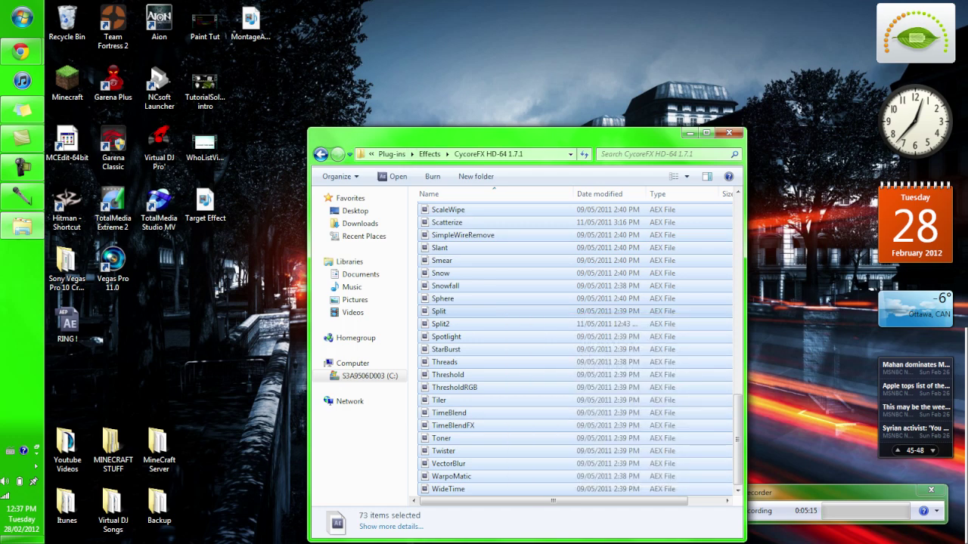
Paste the plug-ins into the Effects folder, replacing existing files and granting admin permission.
{"action": "left_click", "coordinate": [321, 155]}
{"action": "right_click", "coordinate": [490, 324]}
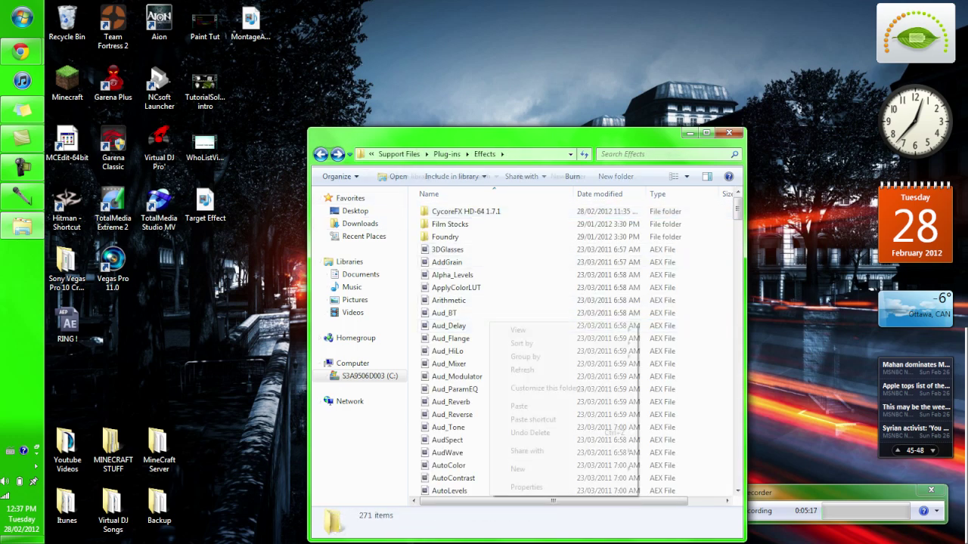
{"action": "left_click", "coordinate": [521, 406]}
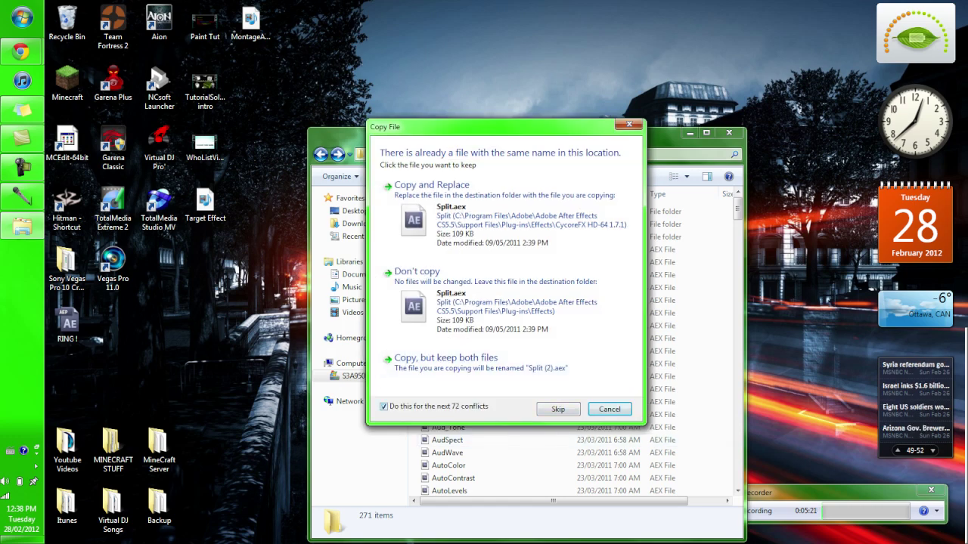
{"action": "left_click", "coordinate": [475, 248]}
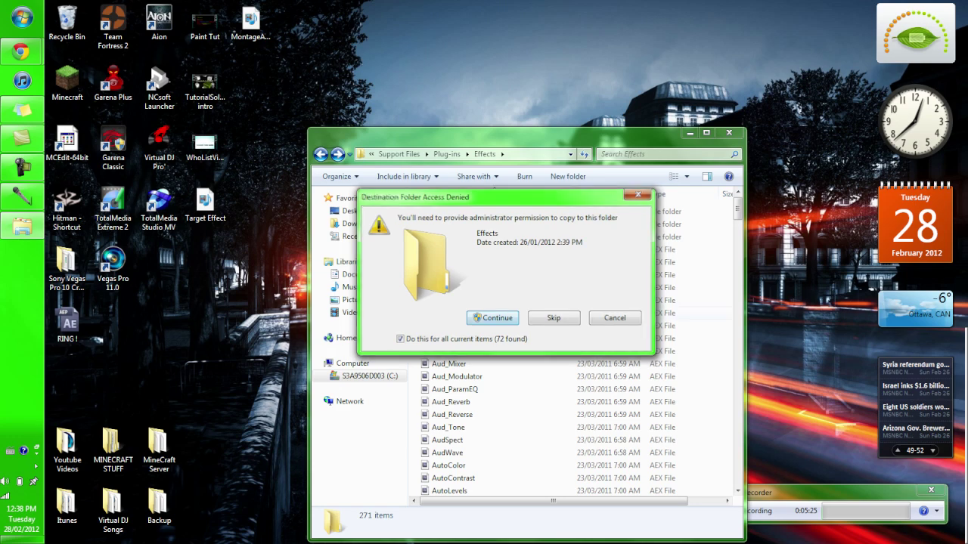
{"action": "key", "text": "Return"}
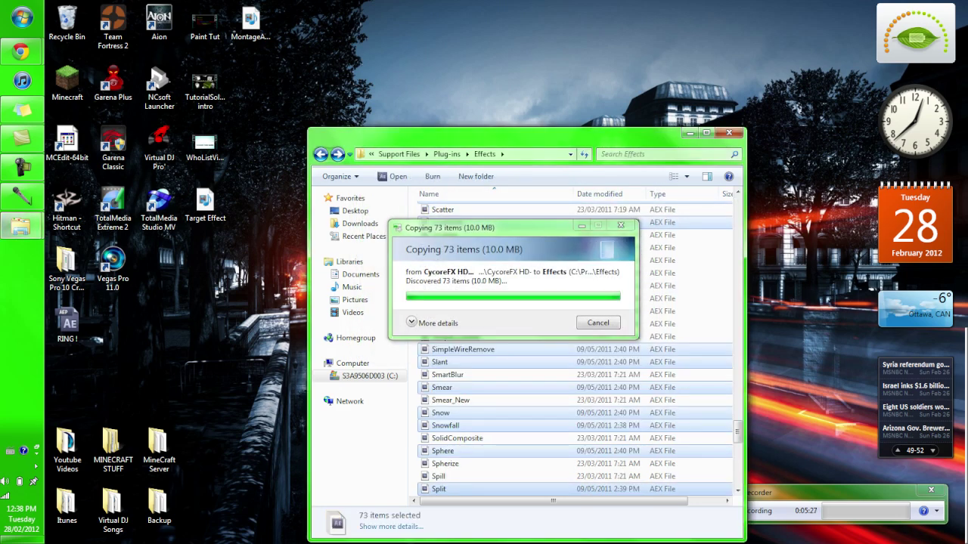
Check the pasted CC .aex files in Effects, then close the Explorer window.
{"action": "scroll", "coordinate": [575, 348], "scroll_direction": "up", "scroll_amount": 10}
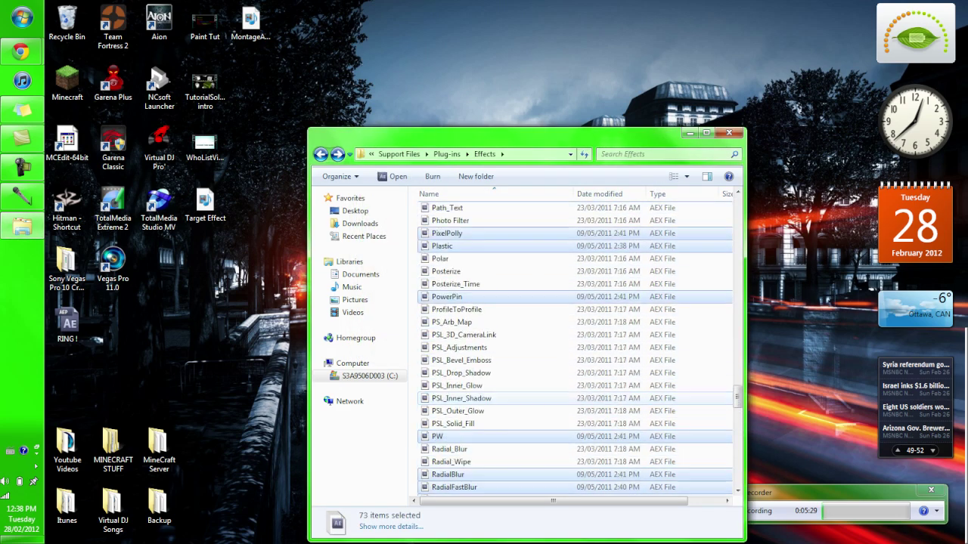
{"action": "scroll", "coordinate": [575, 348], "scroll_direction": "up", "scroll_amount": 8}
{"action": "scroll", "coordinate": [575, 348], "scroll_direction": "up", "scroll_amount": 3}
{"action": "scroll", "coordinate": [575, 348], "scroll_direction": "up", "scroll_amount": 8}
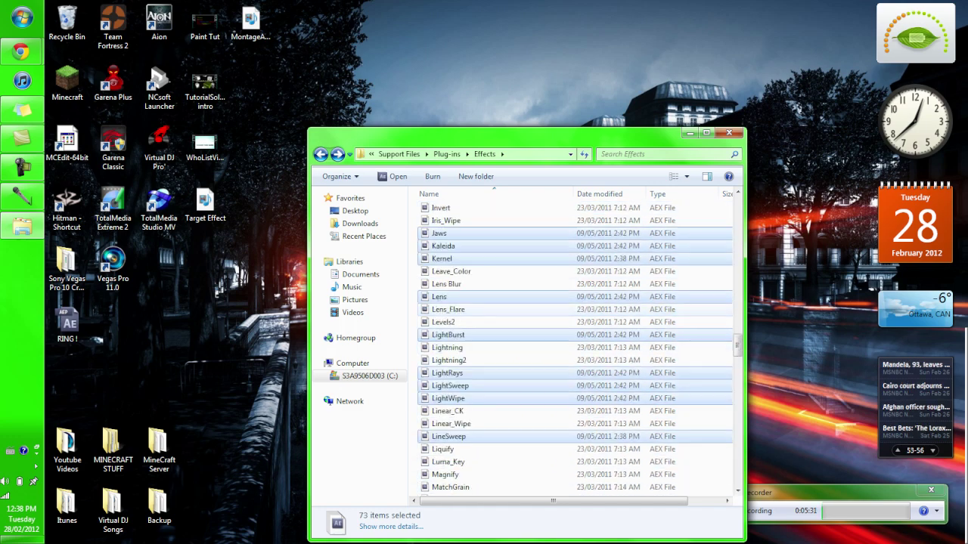
{"action": "scroll", "coordinate": [575, 348], "scroll_direction": "up", "scroll_amount": 8}
{"action": "scroll", "coordinate": [575, 348], "scroll_direction": "up", "scroll_amount": 5}
{"action": "scroll", "coordinate": [575, 348], "scroll_direction": "up", "scroll_amount": 5}
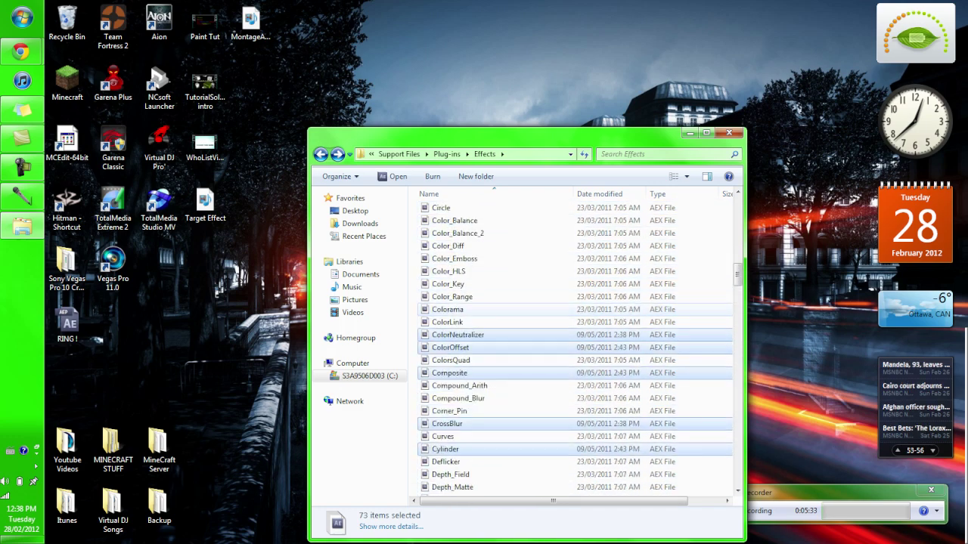
{"action": "scroll", "coordinate": [575, 348], "scroll_direction": "up", "scroll_amount": 3}
{"action": "scroll", "coordinate": [575, 347], "scroll_direction": "down", "scroll_amount": 2}
{"action": "scroll", "coordinate": [575, 348], "scroll_direction": "down", "scroll_amount": 6}
{"action": "scroll", "coordinate": [574, 348], "scroll_direction": "down", "scroll_amount": 6}
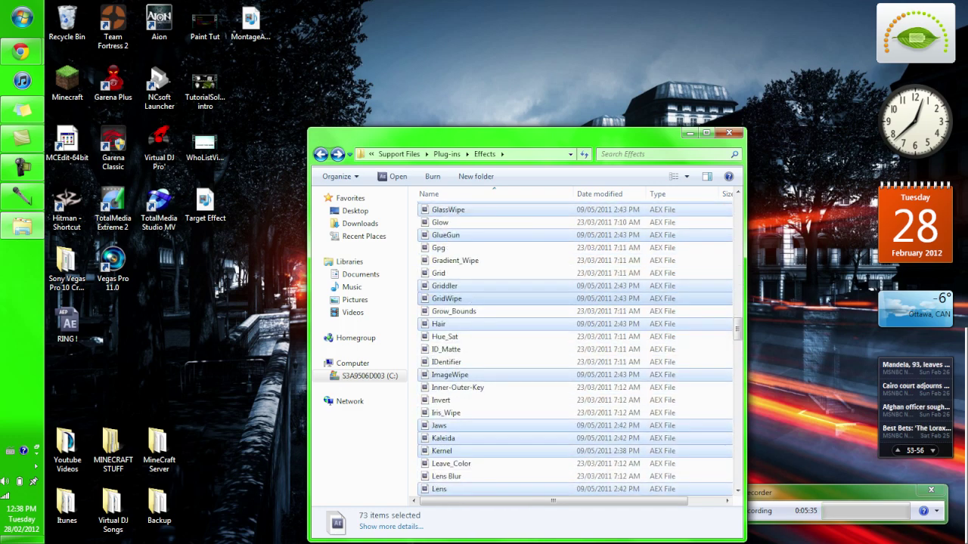
{"action": "left_click", "coordinate": [729, 133]}
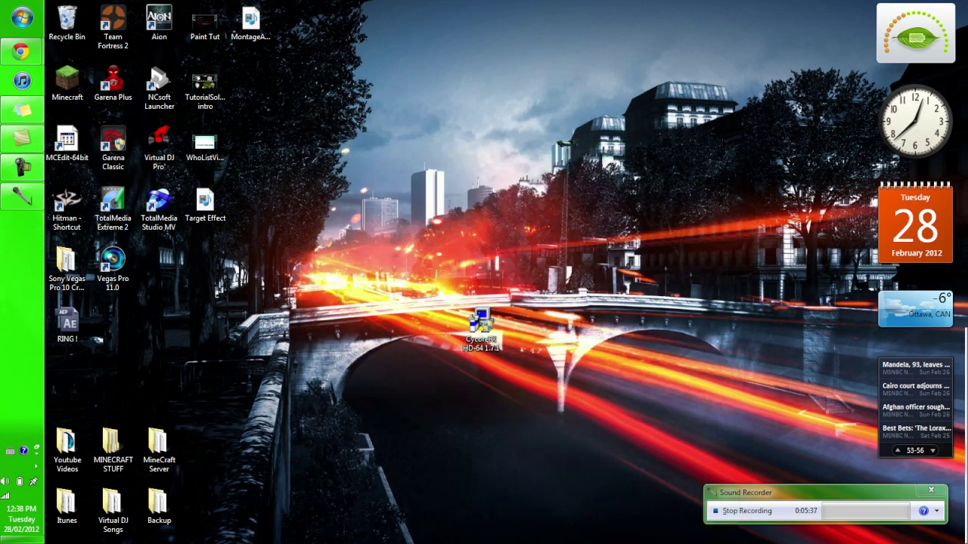
Launch After Effects CS5.5 from the Start menu and dismiss all eight duplicate plug-in warnings.
{"action": "left_click", "coordinate": [21, 16]}
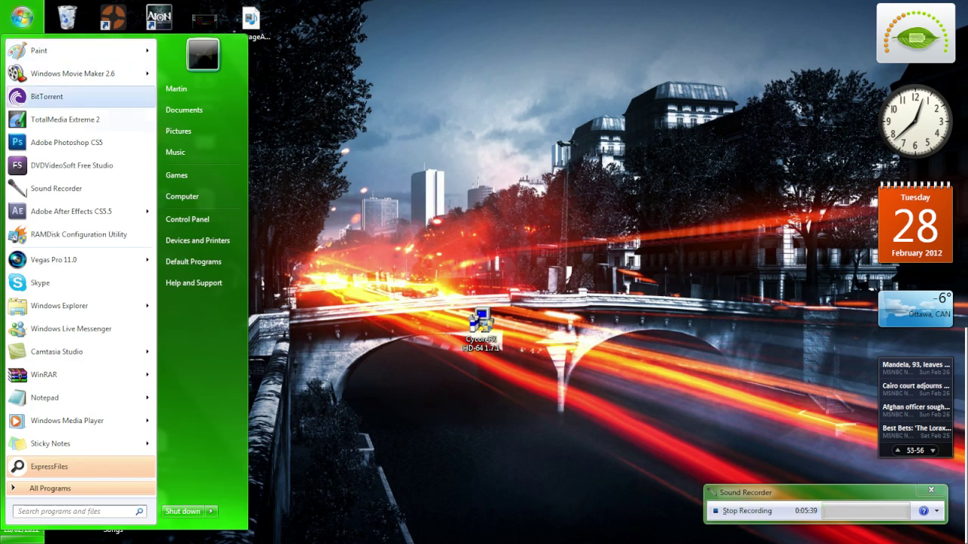
{"action": "left_click", "coordinate": [72, 211]}
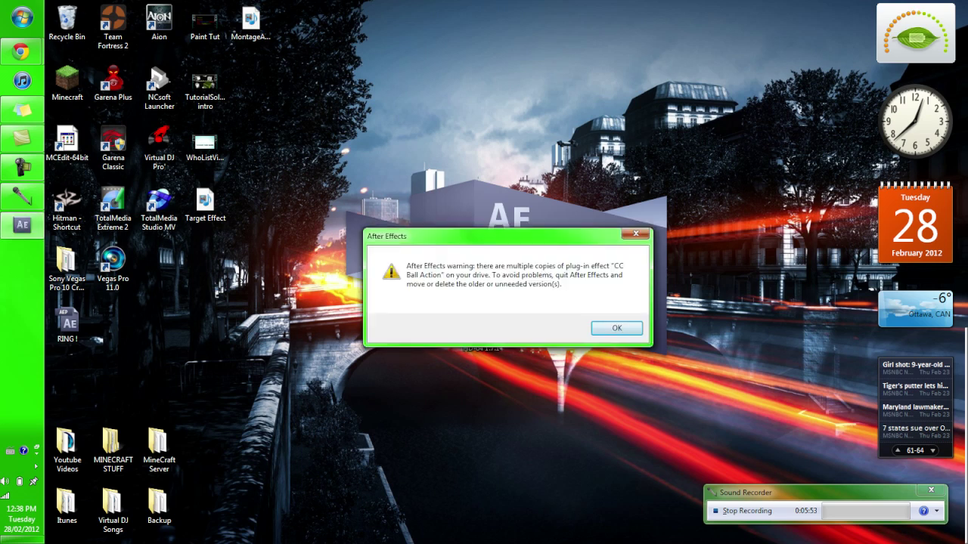
{"action": "key", "text": "Return"}
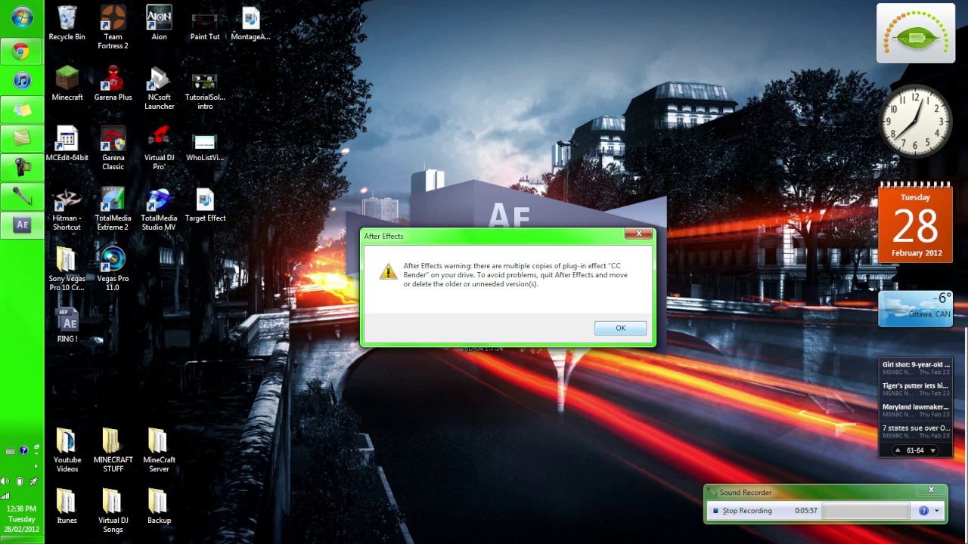
{"action": "key", "text": "Return"}
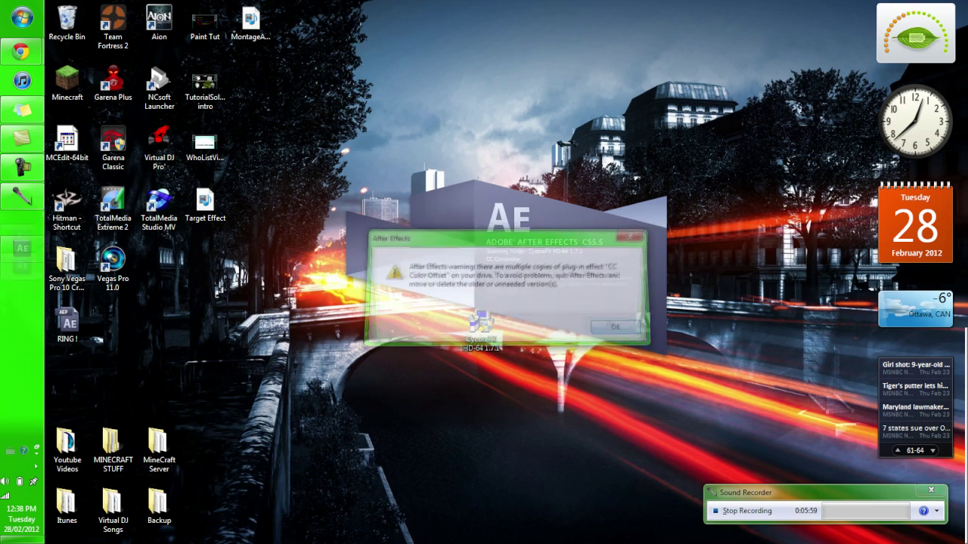
{"action": "key", "text": "Return"}
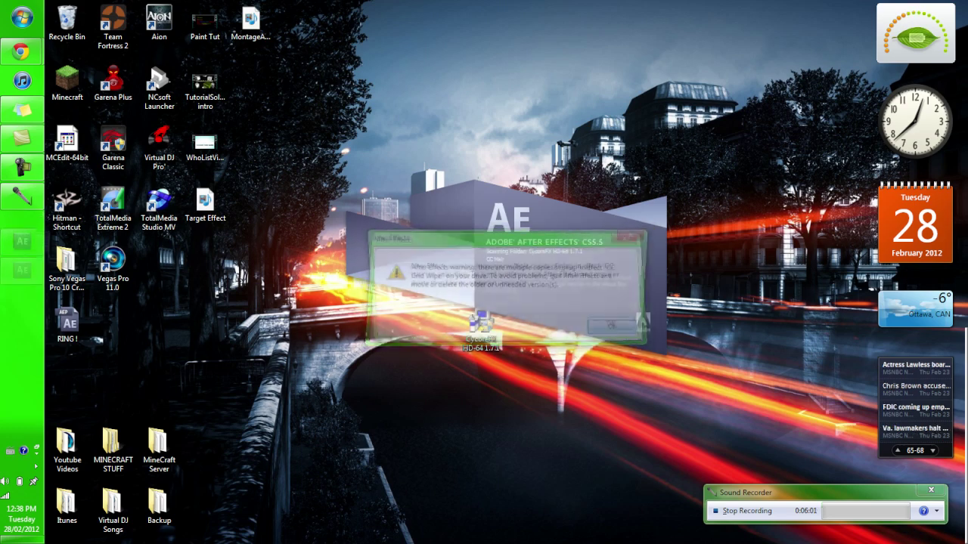
{"action": "key", "text": "Return"}
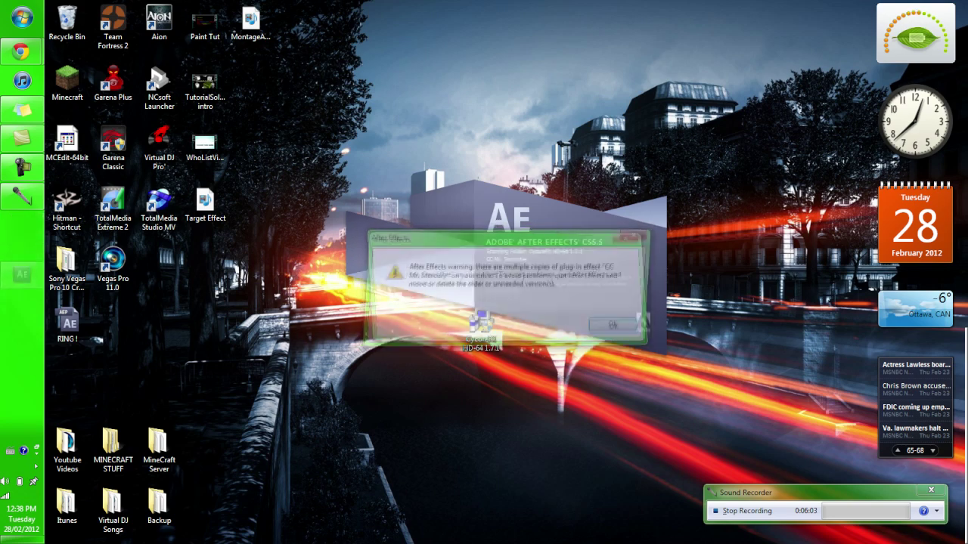
{"action": "key", "text": "Return"}
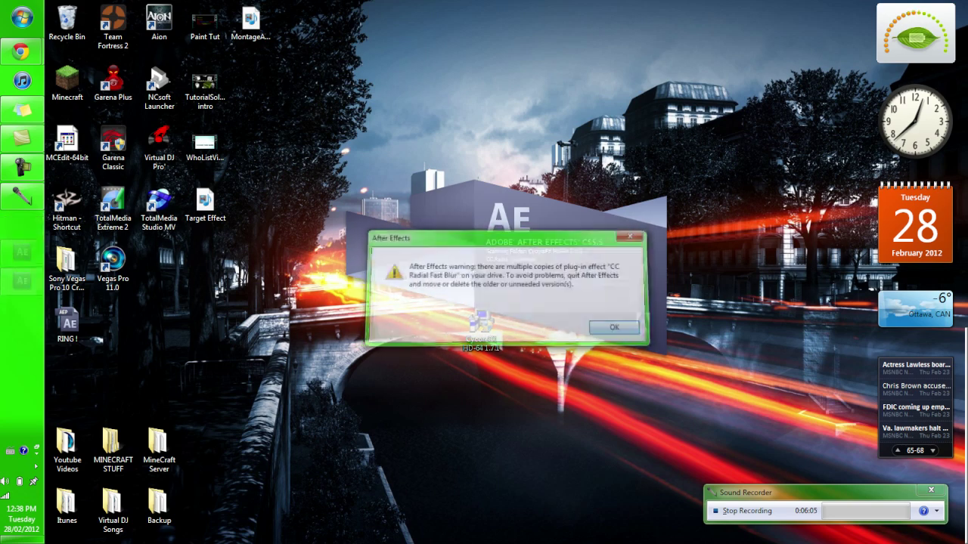
{"action": "key", "text": "Return"}
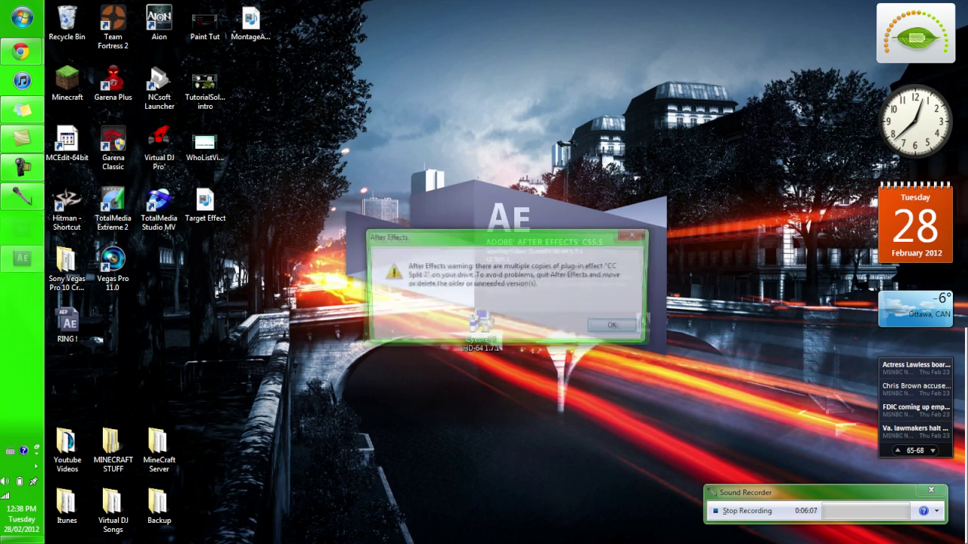
{"action": "key", "text": "Return"}
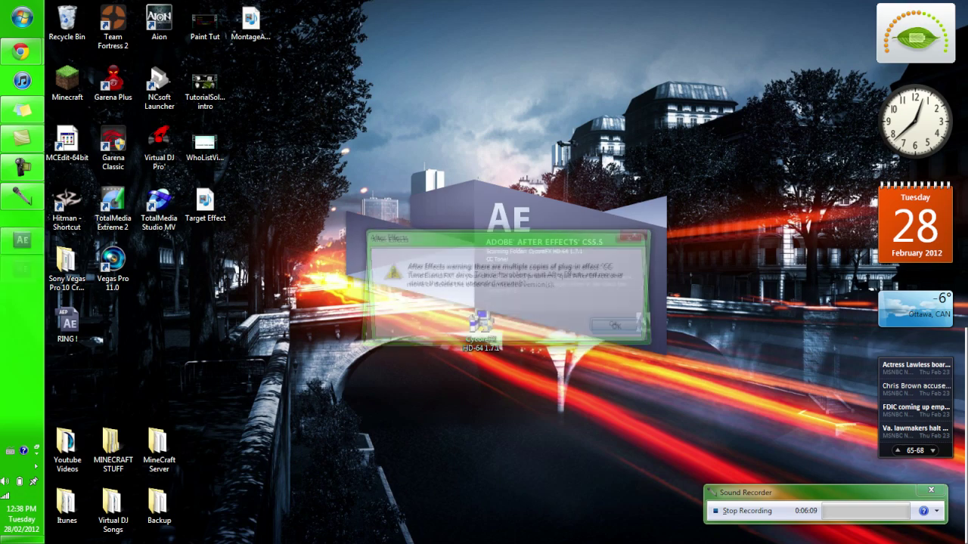
{"action": "key", "text": "Return"}
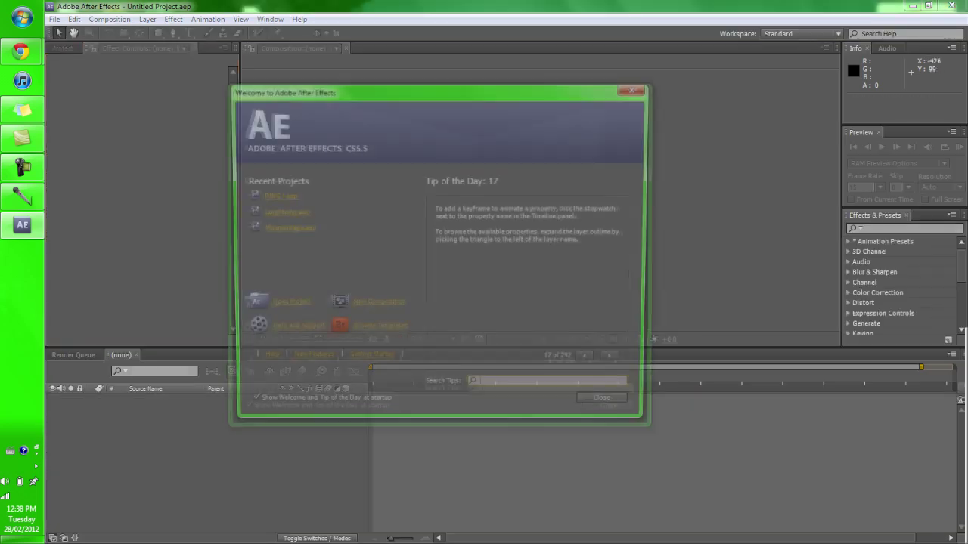
Dismiss the Welcome screen, show the Project panel, and focus Effects & Presets with Ctrl+5.
{"action": "key", "text": "Escape"}
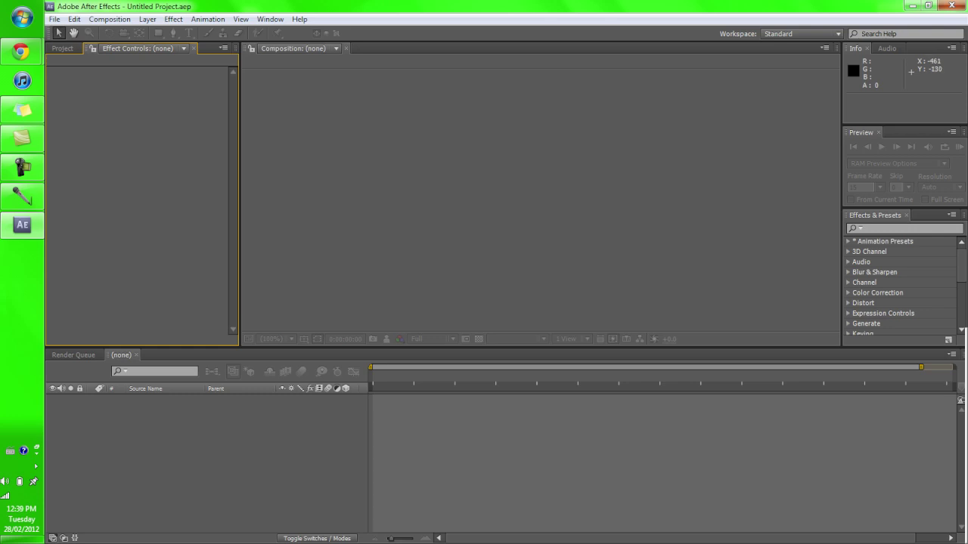
{"action": "left_click", "coordinate": [62, 49]}
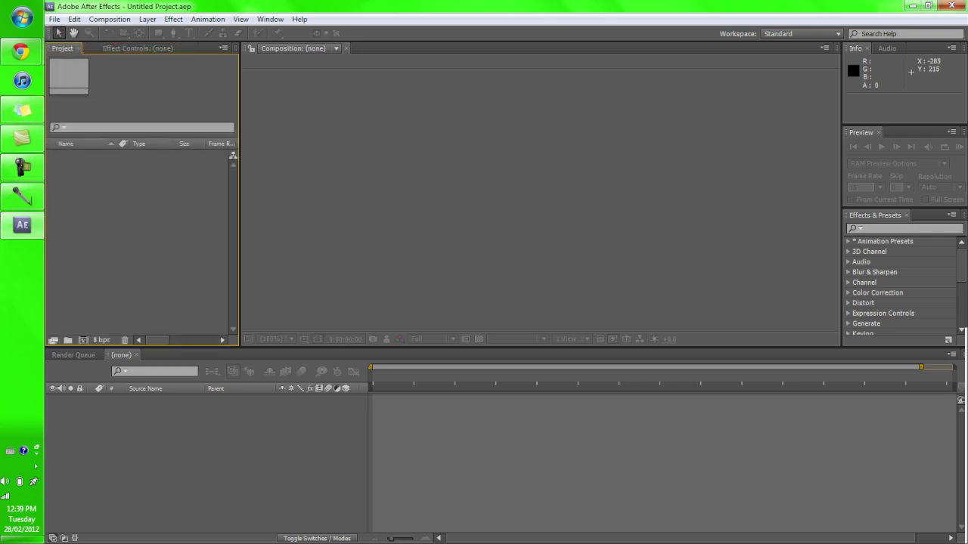
{"action": "left_click", "coordinate": [274, 200]}
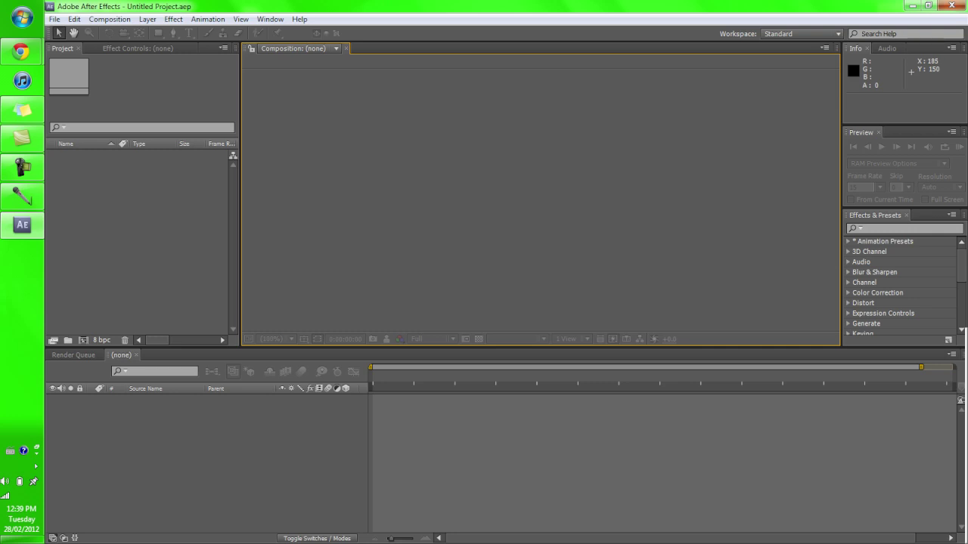
{"action": "key", "text": "ctrl+5"}
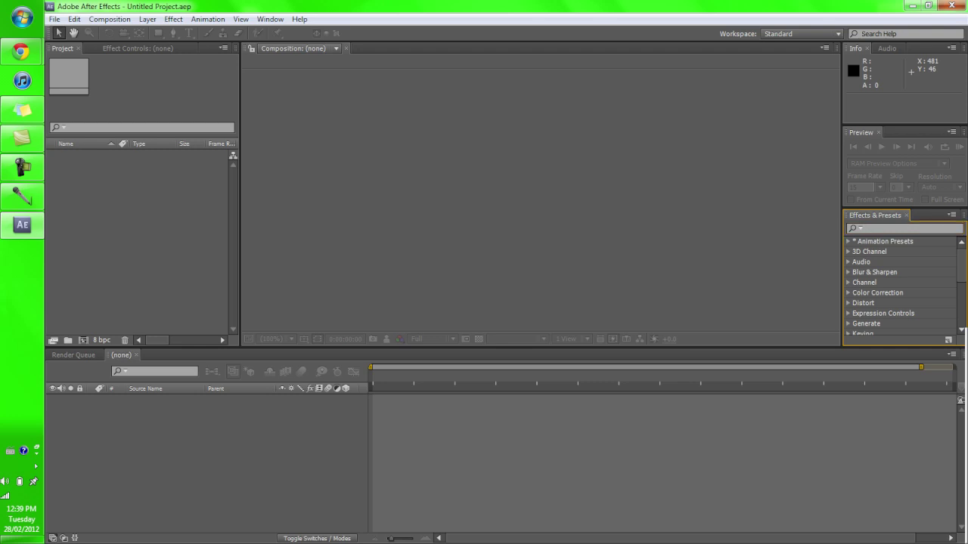
{"action": "left_click", "coordinate": [270, 19]}
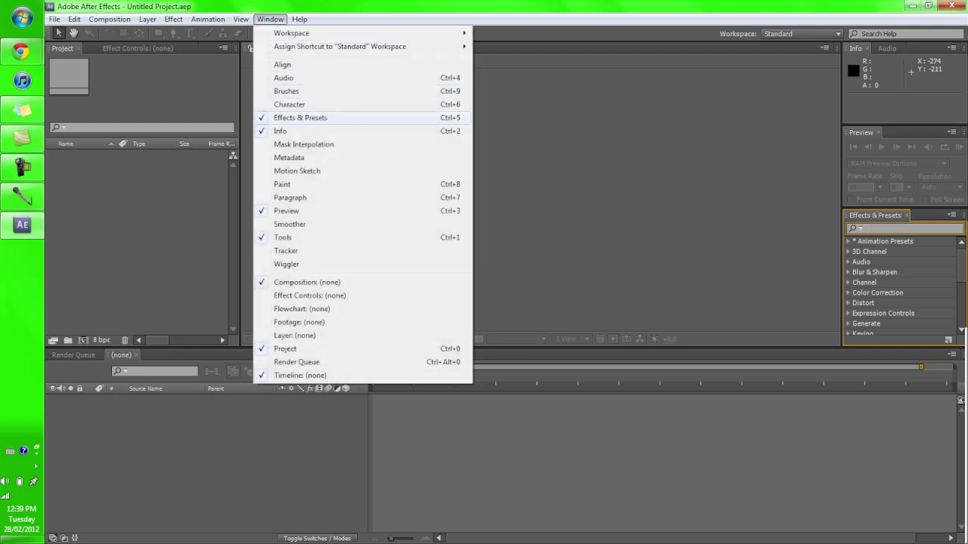
{"action": "left_click", "coordinate": [301, 117]}
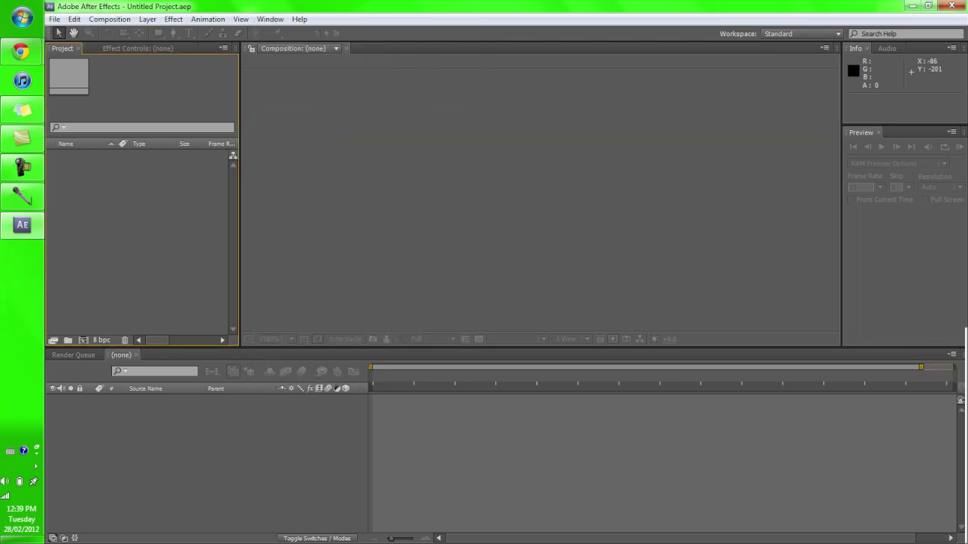
{"action": "left_click", "coordinate": [270, 19]}
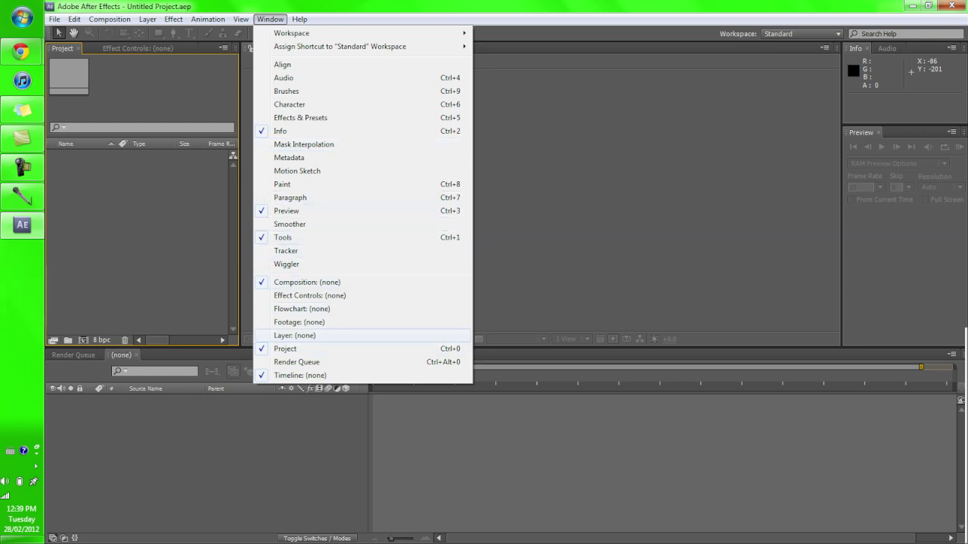
{"action": "left_click", "coordinate": [300, 117]}
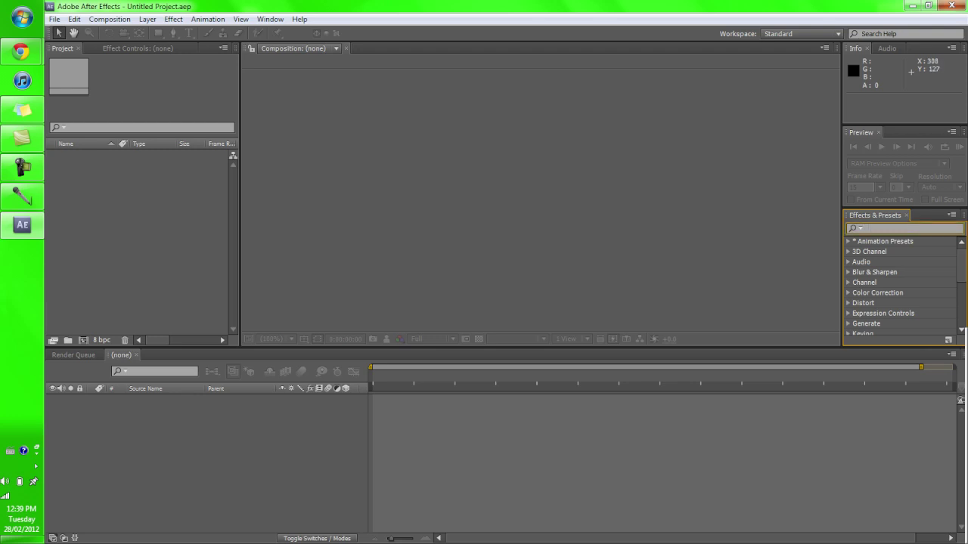
Search Effects & Presets for 'CC' and review the filtered CycoreFX effects list.
{"action": "type", "text": "CC"}
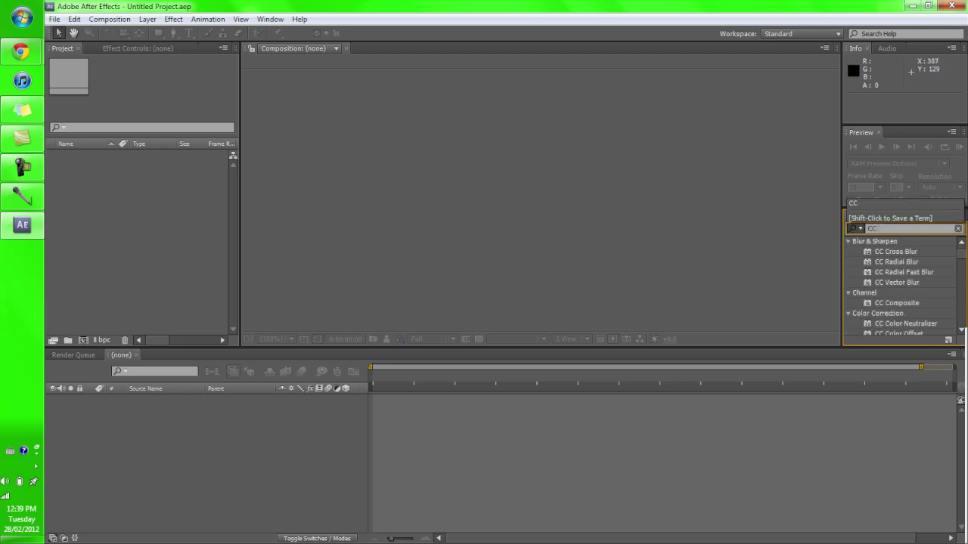
{"action": "scroll", "coordinate": [900, 287], "scroll_direction": "down", "scroll_amount": 5}
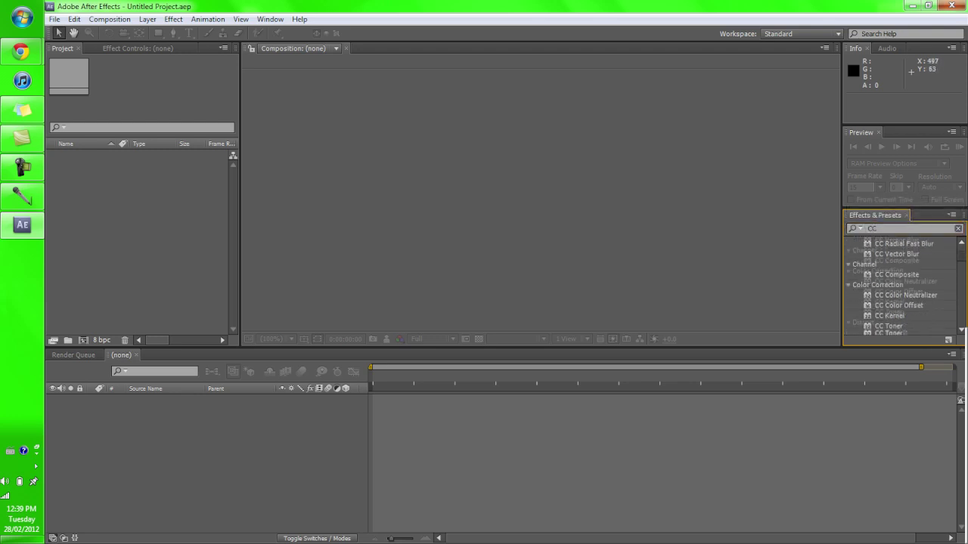
{"action": "scroll", "coordinate": [900, 287], "scroll_direction": "down", "scroll_amount": 2}
{"action": "scroll", "coordinate": [900, 287], "scroll_direction": "down", "scroll_amount": 2}
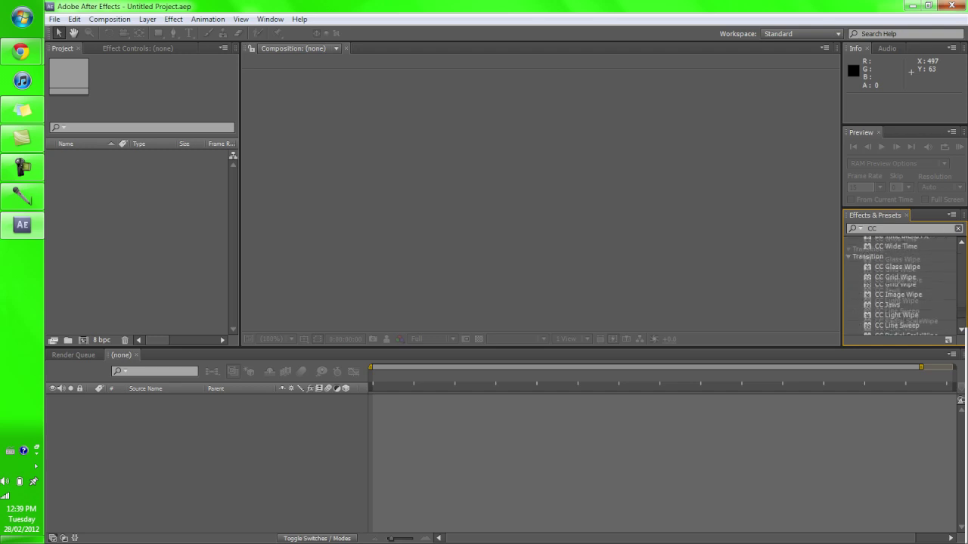
{"action": "scroll", "coordinate": [900, 287], "scroll_direction": "down", "scroll_amount": 2}
{"action": "scroll", "coordinate": [900, 288], "scroll_direction": "up", "scroll_amount": 3}
{"action": "scroll", "coordinate": [899, 288], "scroll_direction": "up", "scroll_amount": 3}
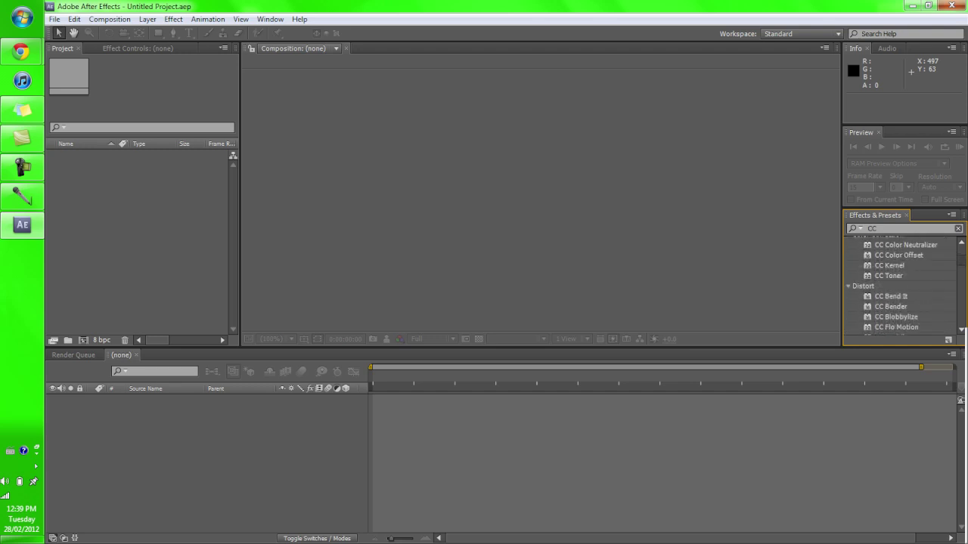
{"action": "scroll", "coordinate": [899, 288], "scroll_direction": "up", "scroll_amount": 3}
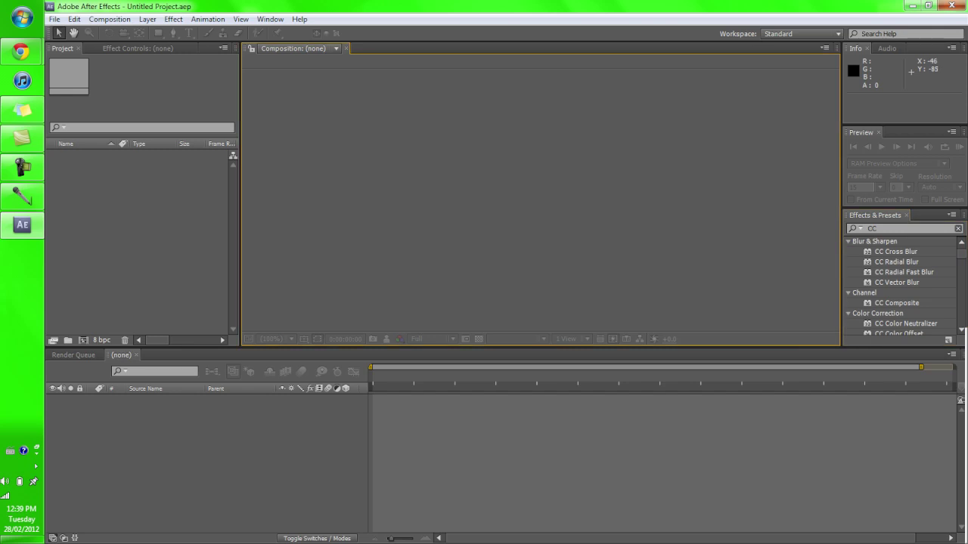